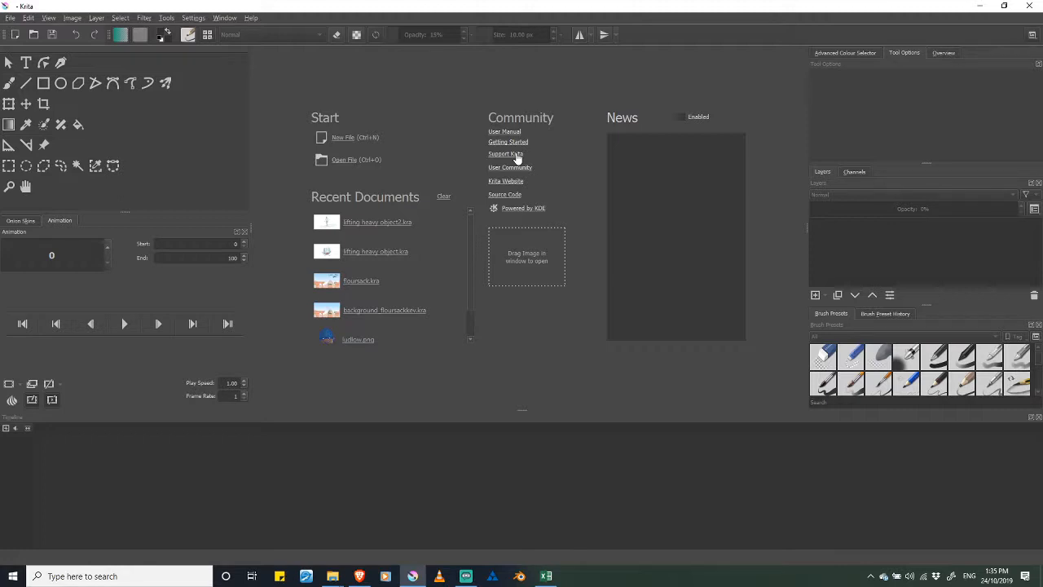
# Check the Animator Video Reference plugin's activation in the Python Plugin Manager of Krita's configuration, and accept the settings
pyautogui.click(166, 18)
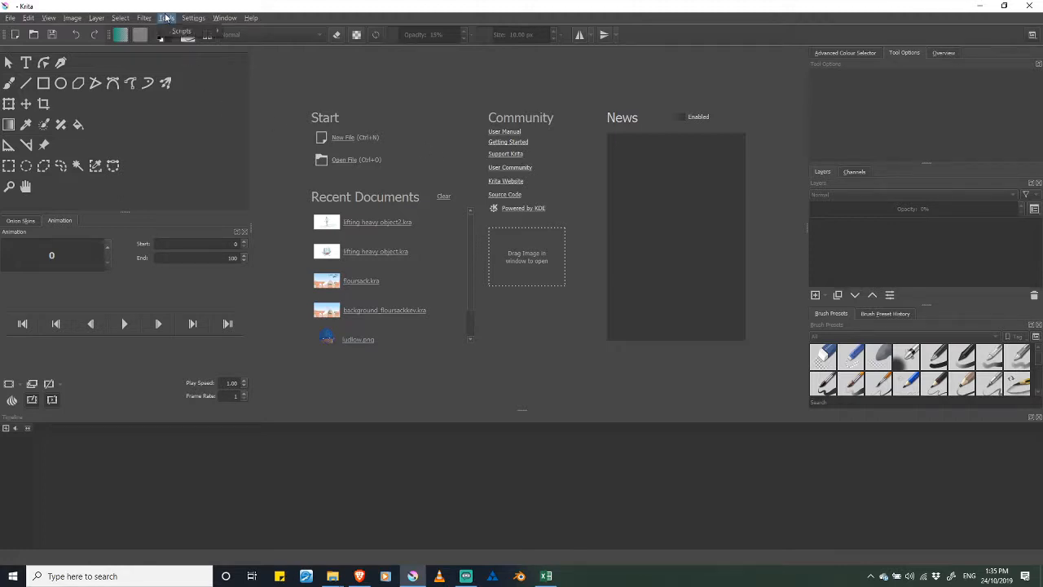
pyautogui.moveTo(192, 32)
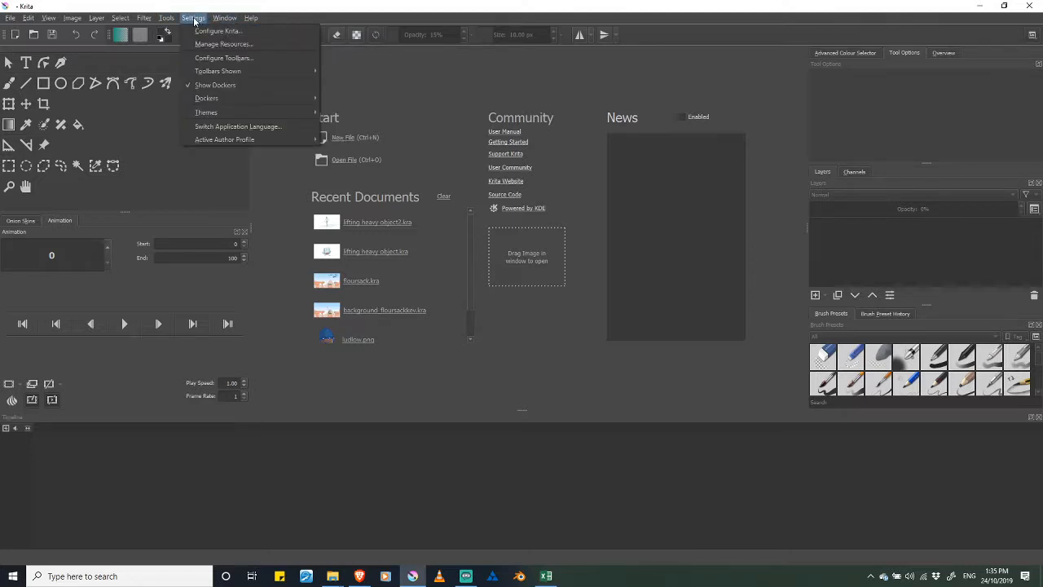
pyautogui.click(210, 32)
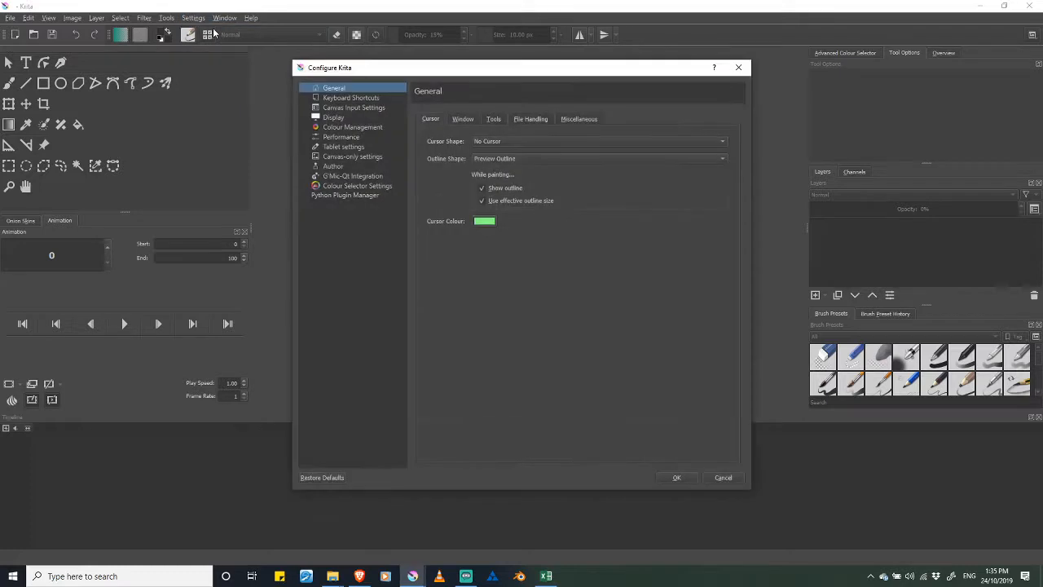
pyautogui.moveTo(350, 73); pyautogui.dragTo(372, 64)
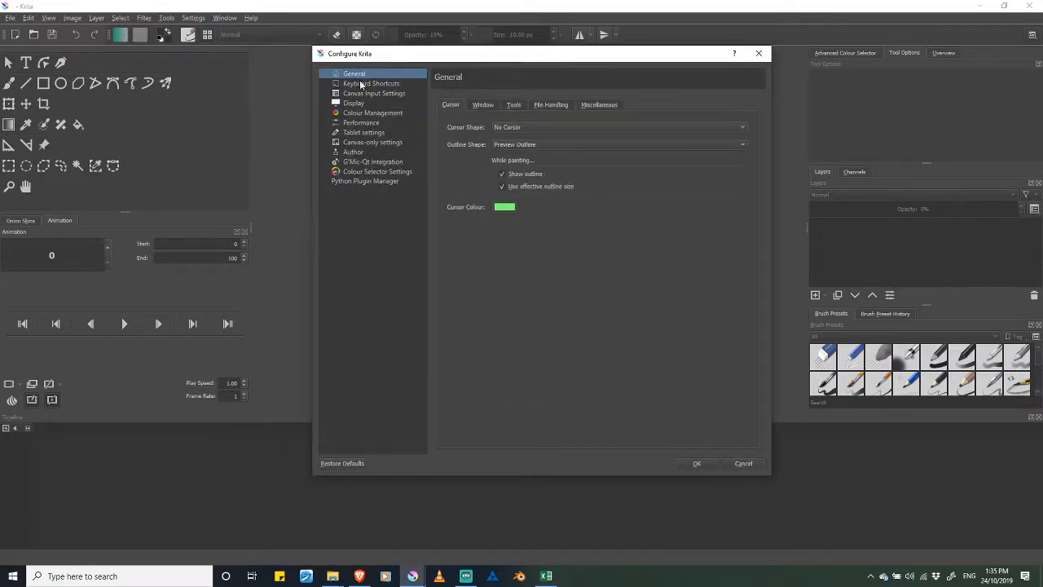
pyautogui.click(348, 181)
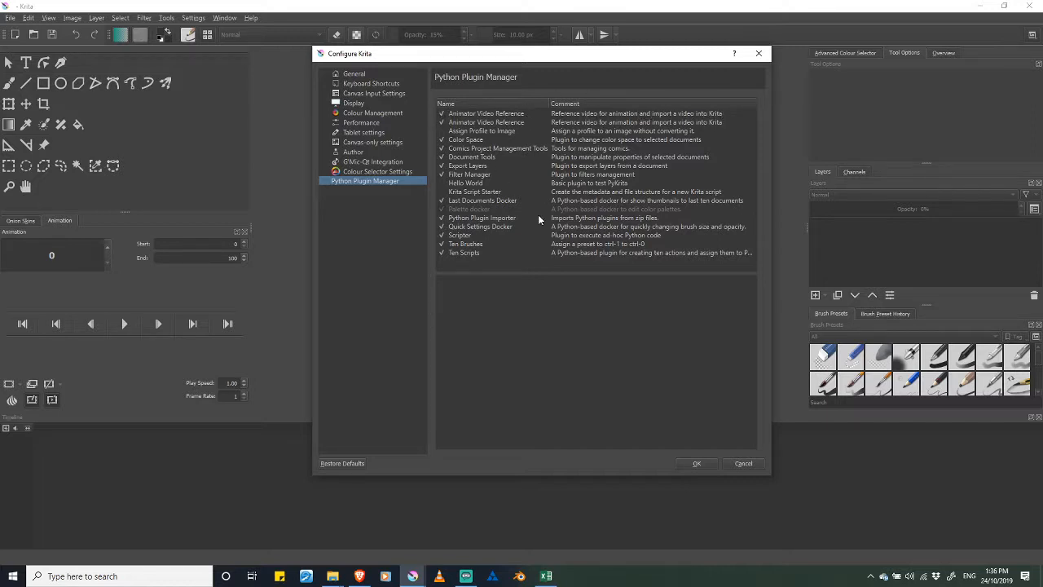
pyautogui.click(696, 463)
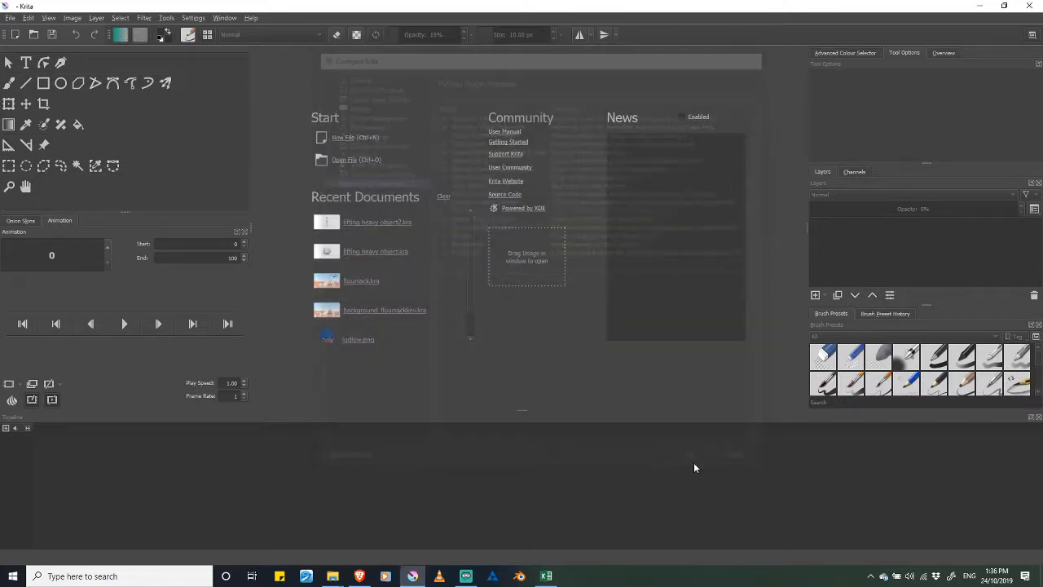
# Run the Animator Video Reference script and move its video import window clear of the centre
pyautogui.click(167, 18)
pyautogui.moveTo(191, 31)
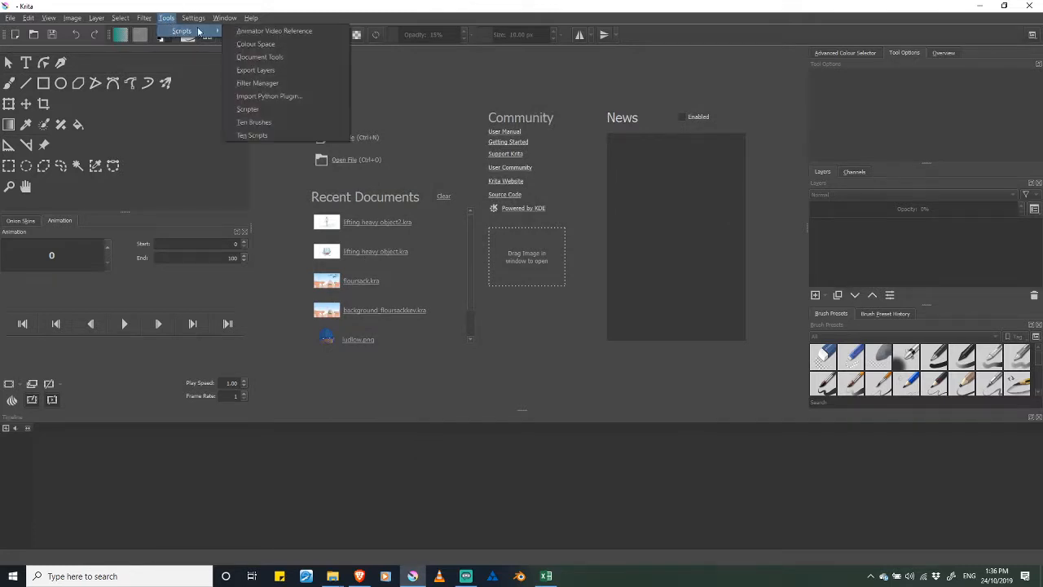
pyautogui.click(285, 33)
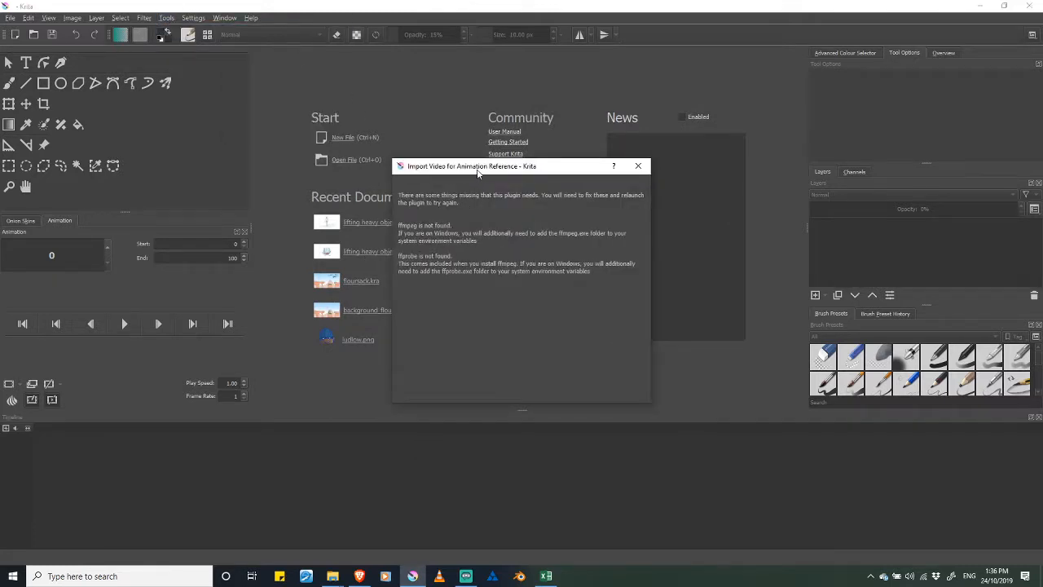
pyautogui.moveTo(479, 173); pyautogui.dragTo(439, 122)
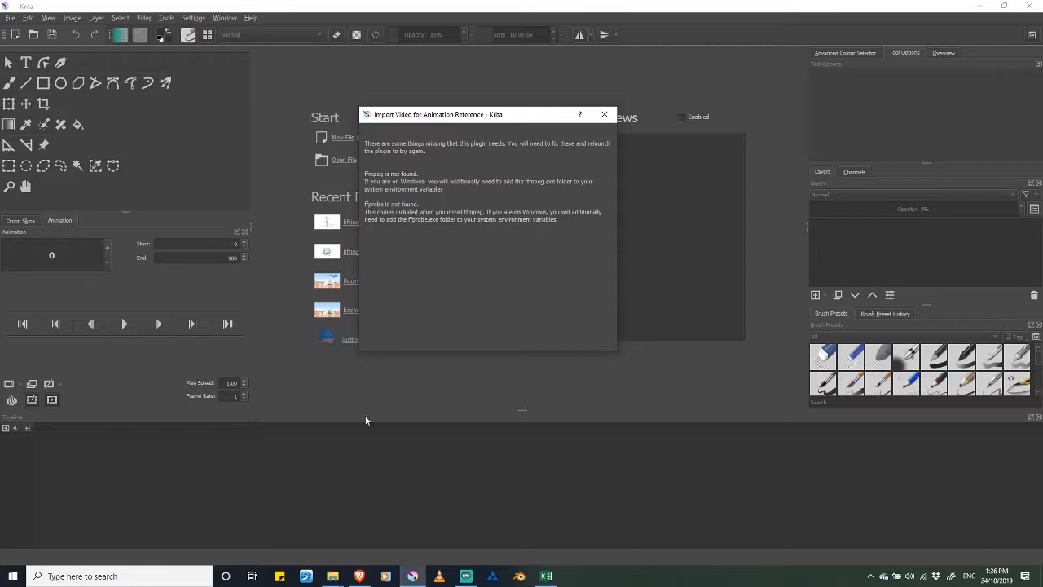
# Switch to File Explorer, look into the ffmpeg folder on drive C:, and return to Krita
pyautogui.moveTo(333, 576)
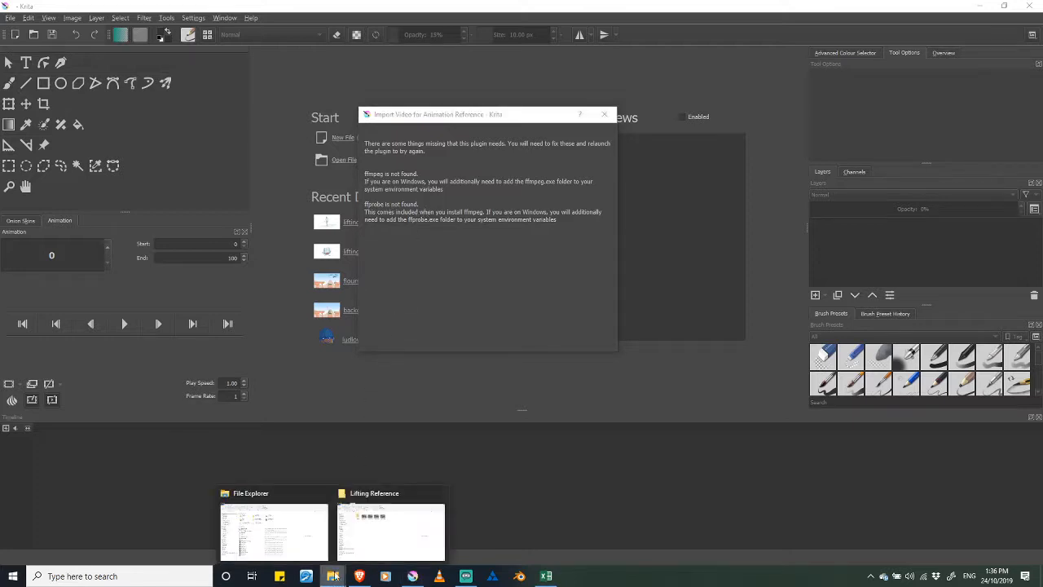
pyautogui.click(294, 512)
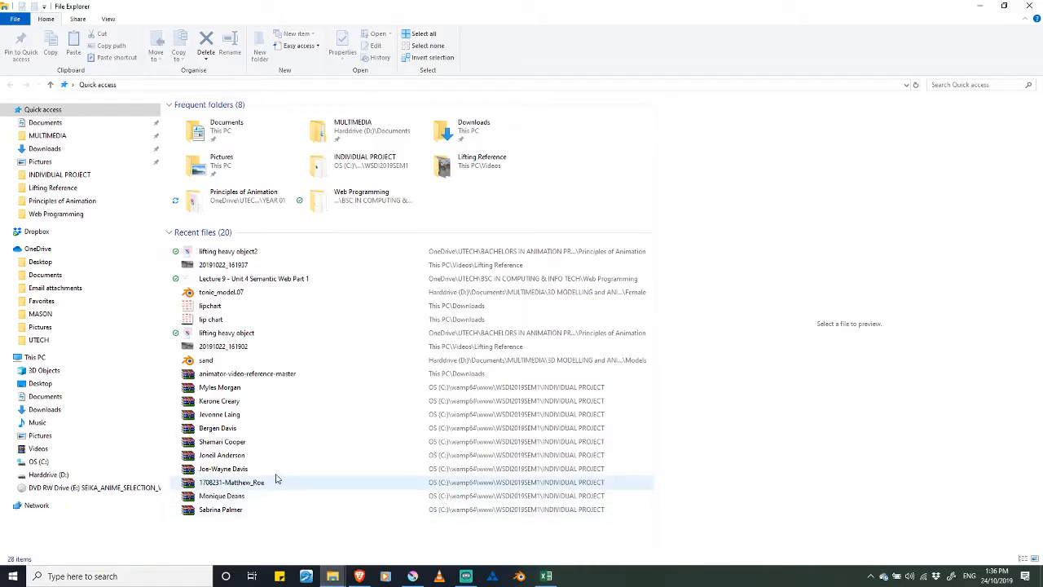
pyautogui.click(36, 462)
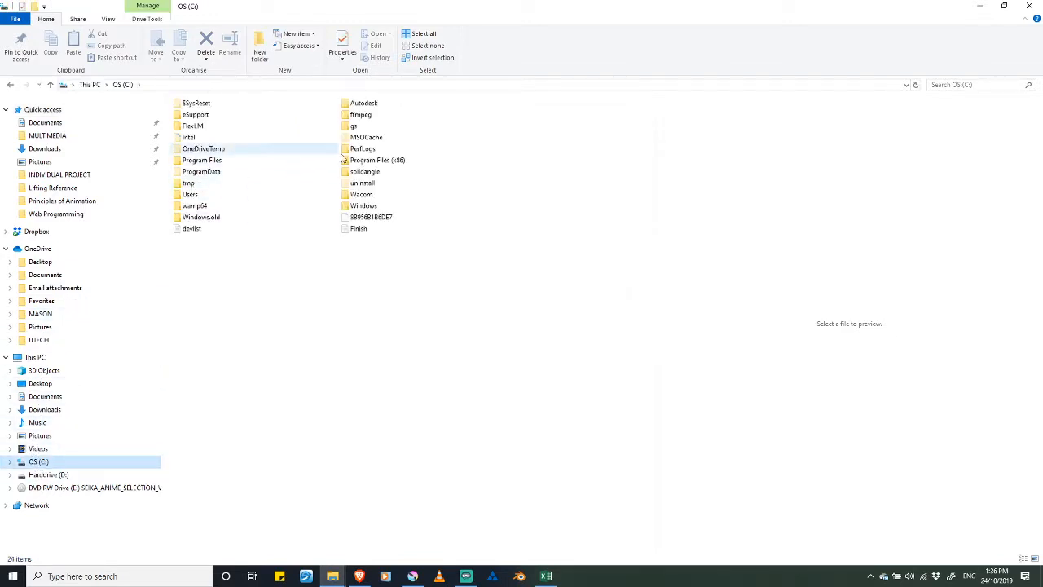
pyautogui.doubleClick(362, 116)
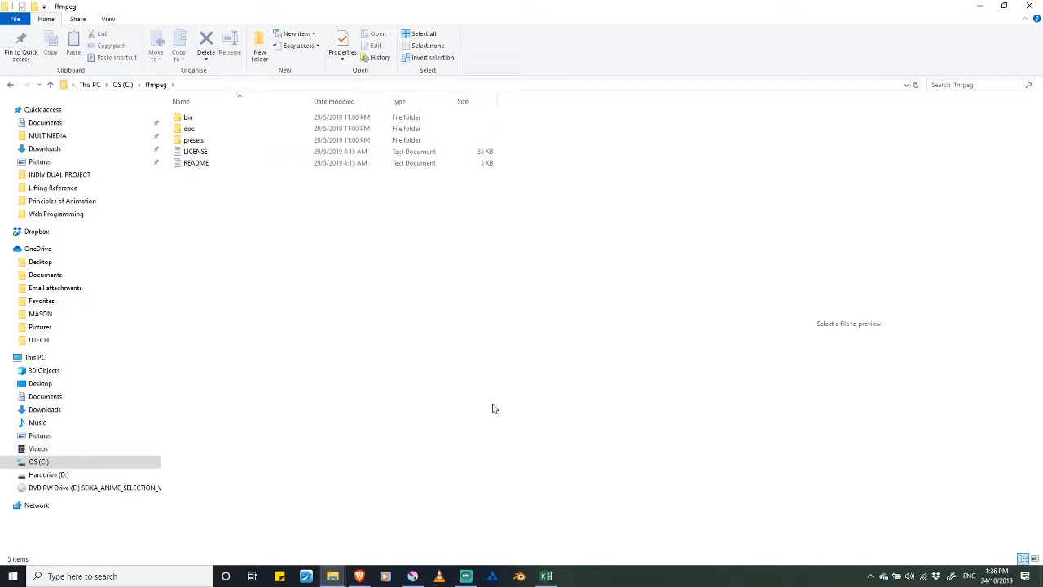
pyautogui.click(413, 576)
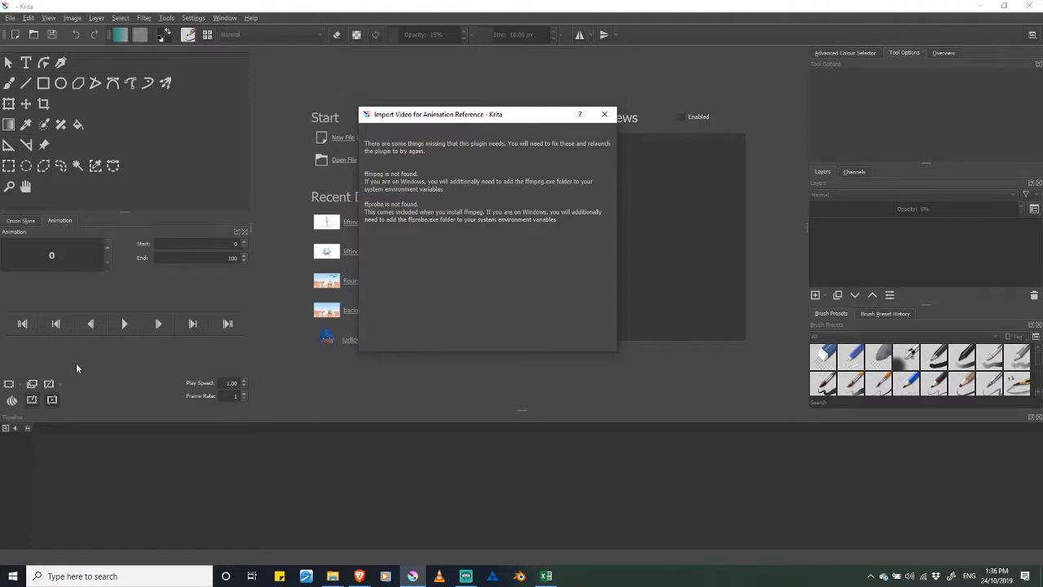
# Search Windows for "envir" and open the settings for editing the system environment variables
pyautogui.click(8, 574)
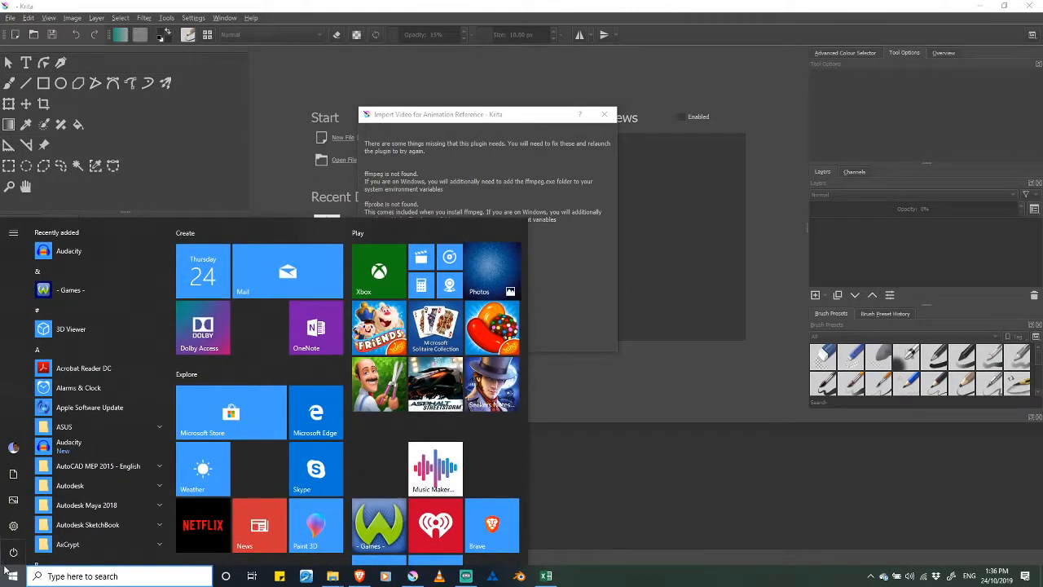
pyautogui.write('sy')
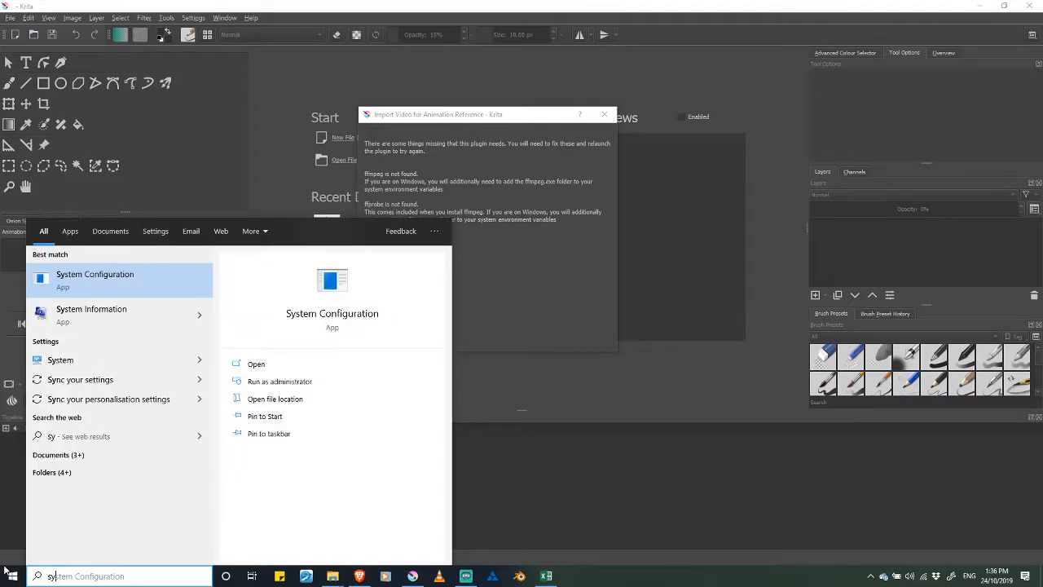
pyautogui.press('BackSpace')
pyautogui.press('BackSpace')
pyautogui.write('en')
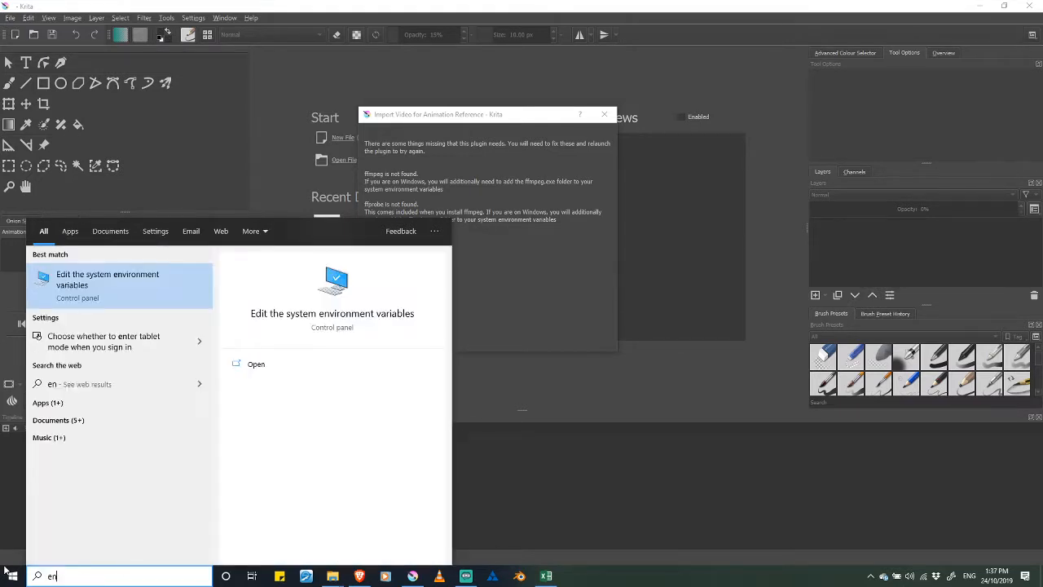
pyautogui.write('vir')
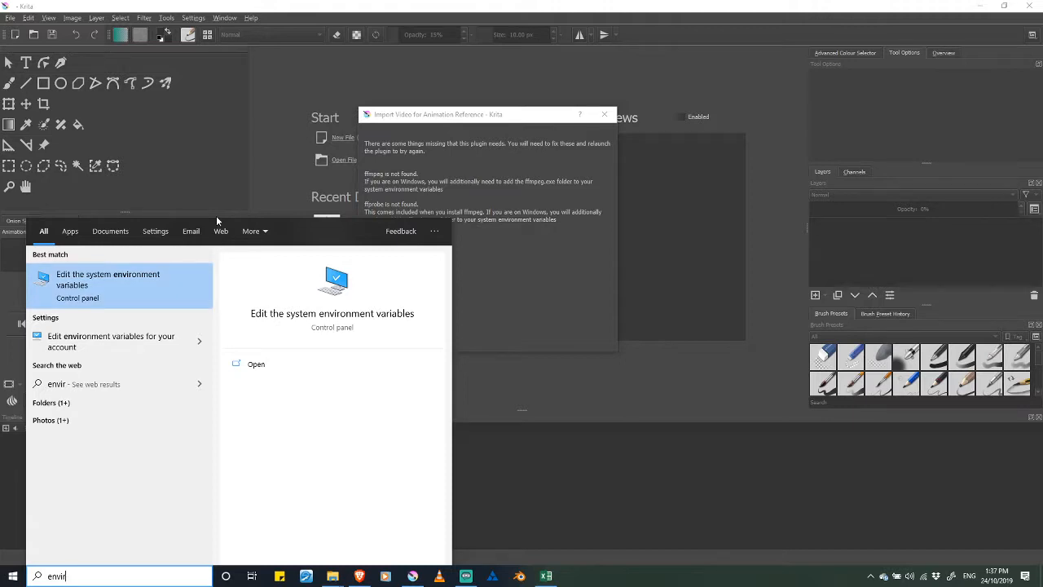
pyautogui.press('Return')
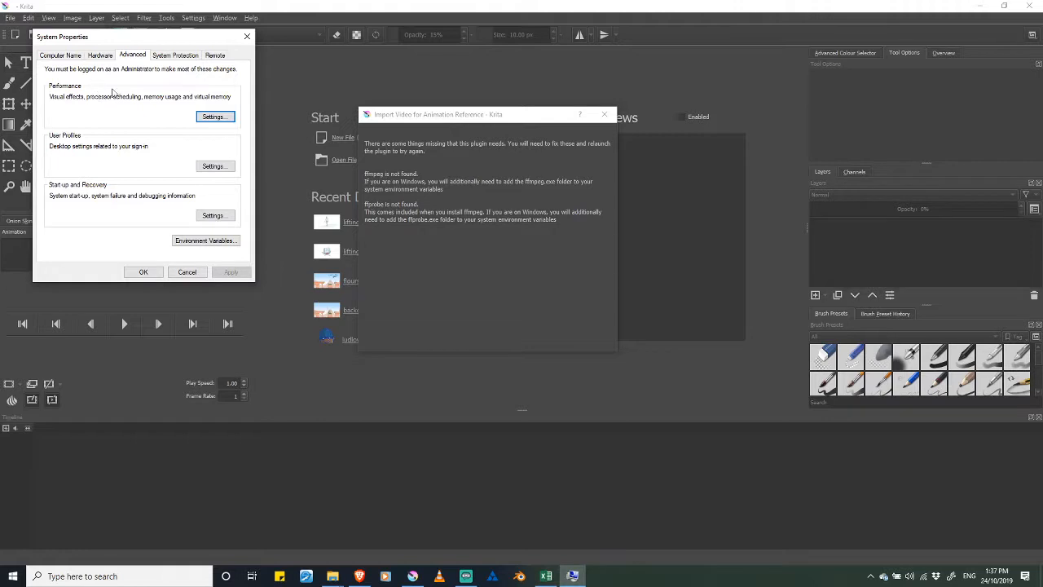
# Open the Environment Variables window from System Properties and select Path among the system variables
pyautogui.click(214, 244)
pyautogui.moveTo(454, 137); pyautogui.dragTo(484, 72)
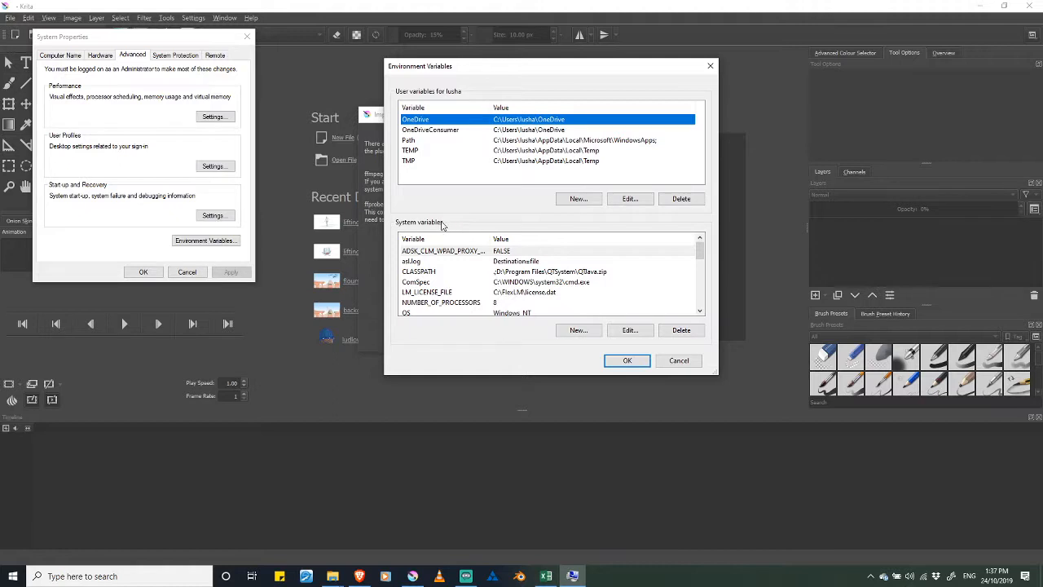
pyautogui.click(699, 312)
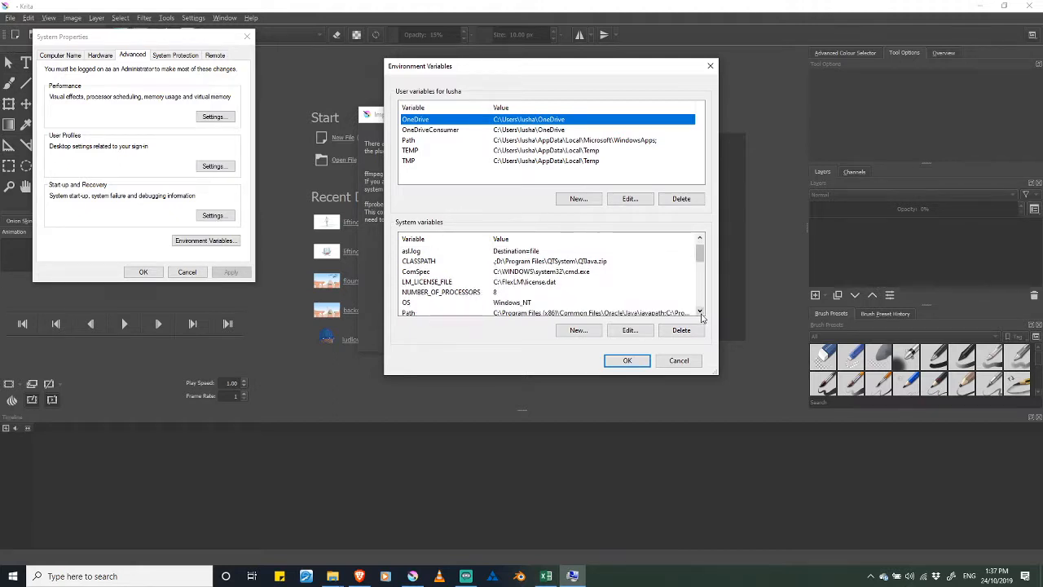
pyautogui.click(699, 311)
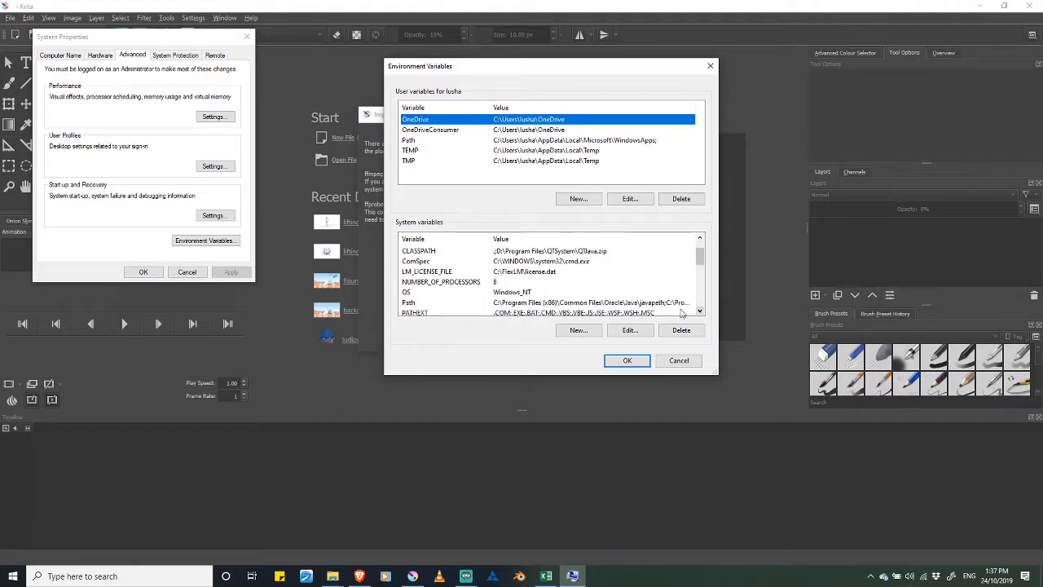
pyautogui.click(419, 303)
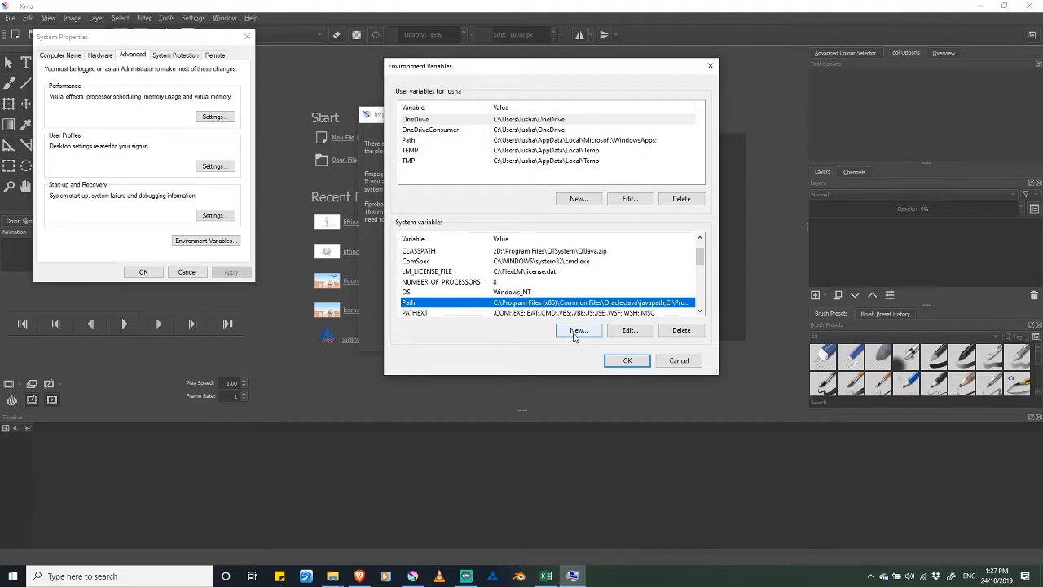
# Open the Path system variable for editing
pyautogui.click(575, 330)
pyautogui.click(690, 238)
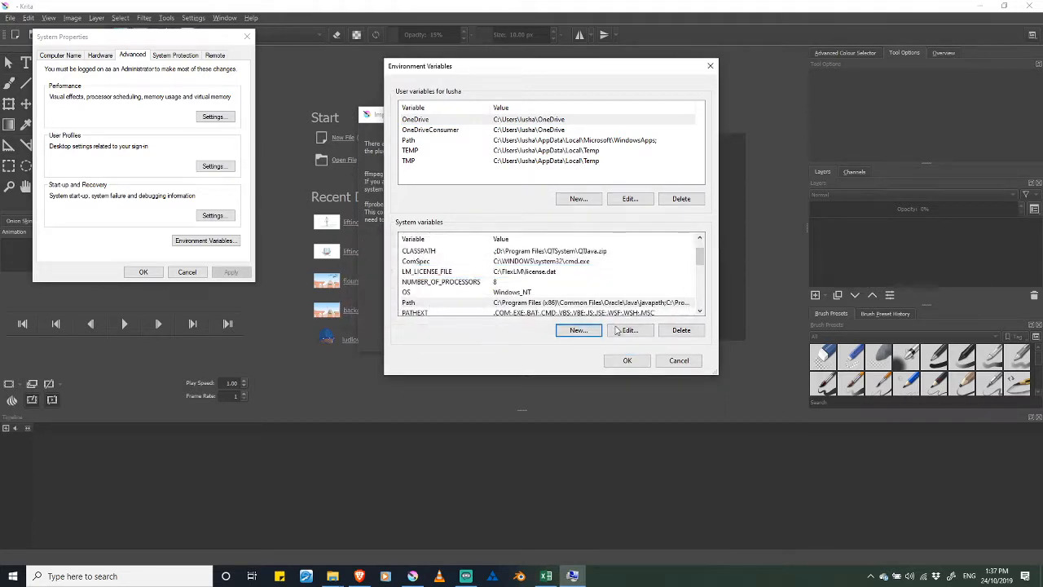
pyautogui.click(628, 330)
pyautogui.moveTo(597, 201)
pyautogui.mouseDown()
pyautogui.moveTo(600, 285)
pyautogui.moveTo(594, 198)
pyautogui.mouseUp()
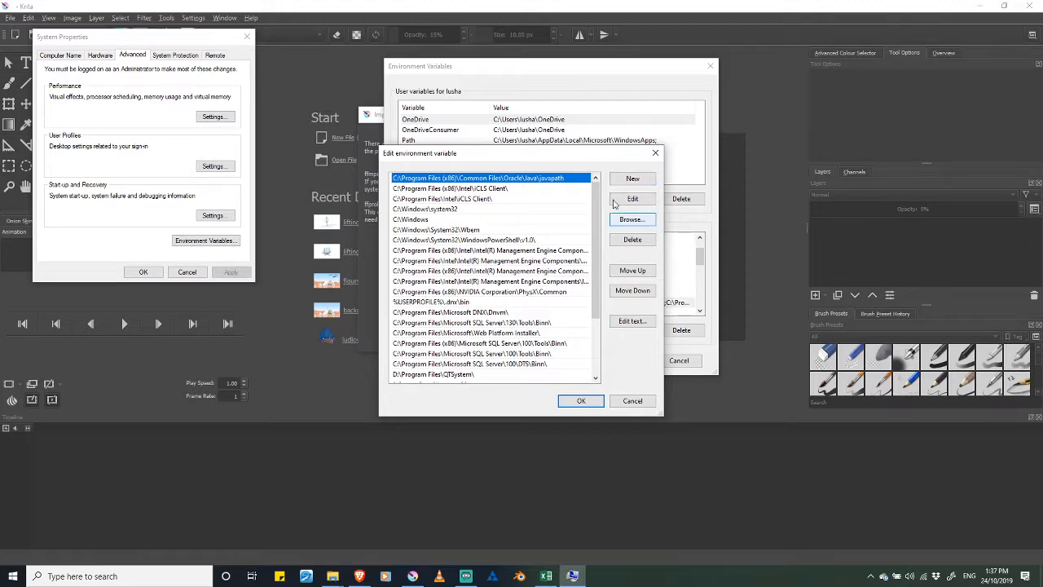
# Try to add the C:\ffmpeg\bin folder to the Path entries by browsing for it, and discard the edit
pyautogui.click(632, 177)
pyautogui.click(632, 219)
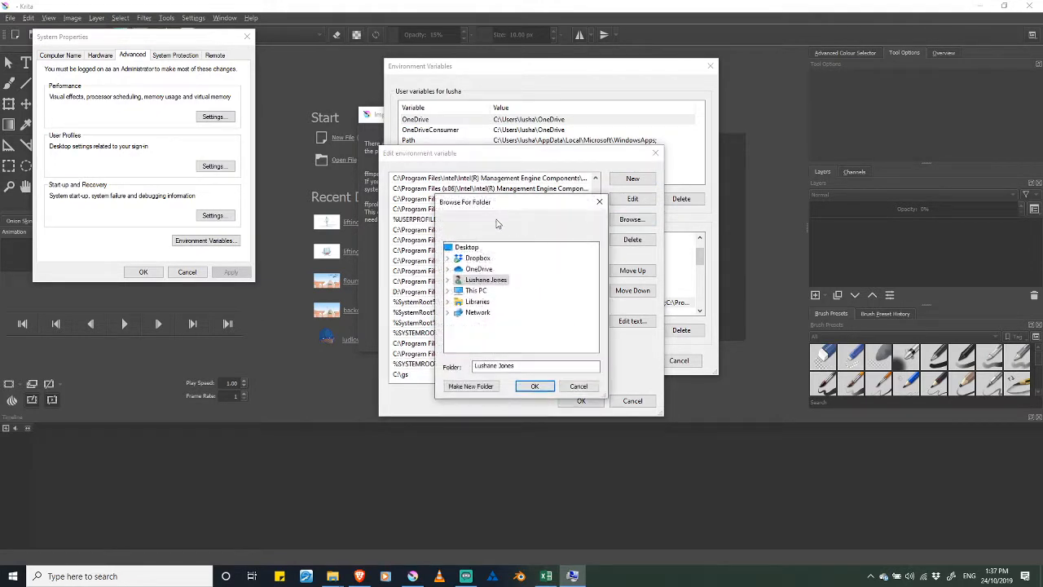
pyautogui.click(449, 291)
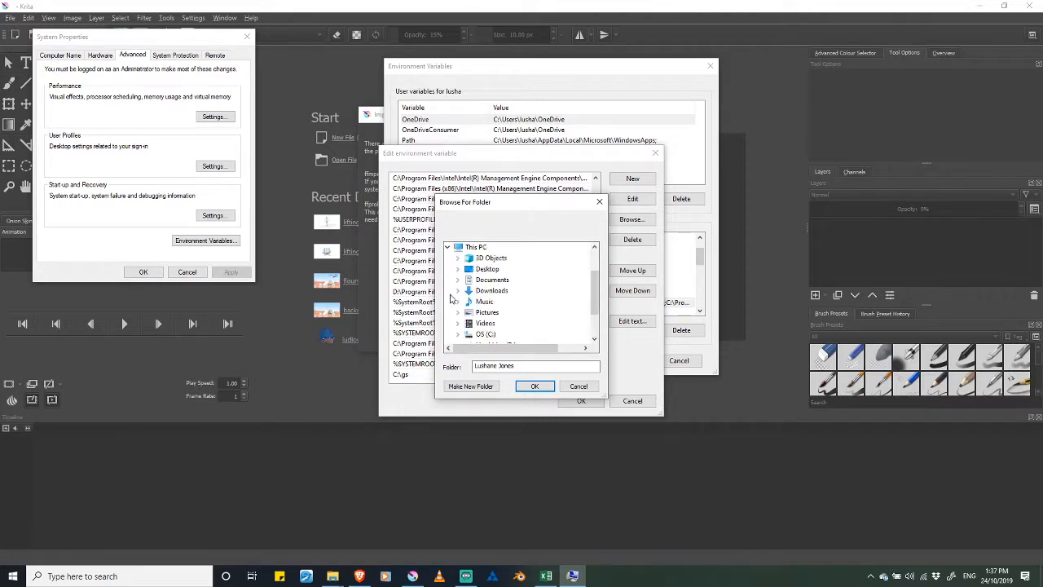
pyautogui.moveTo(597, 283); pyautogui.dragTo(597, 306)
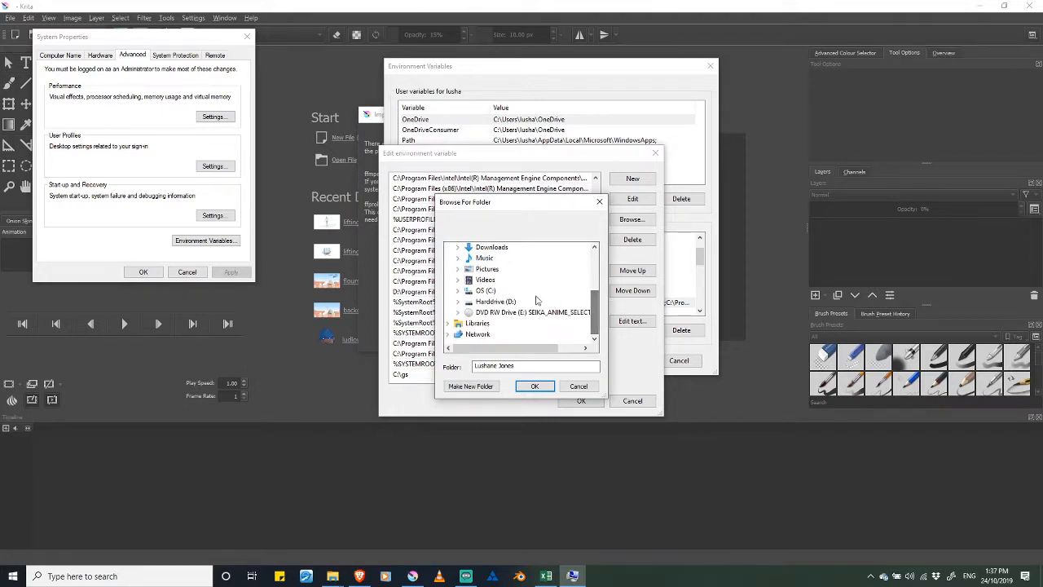
pyautogui.click(458, 291)
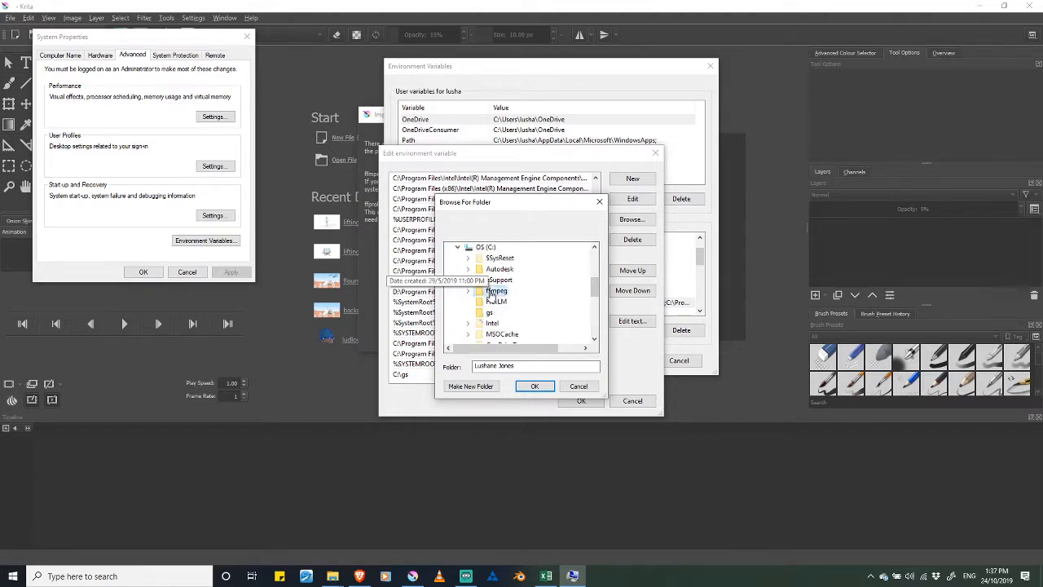
pyautogui.click(494, 292)
pyautogui.doubleClick(494, 292)
pyautogui.click(500, 301)
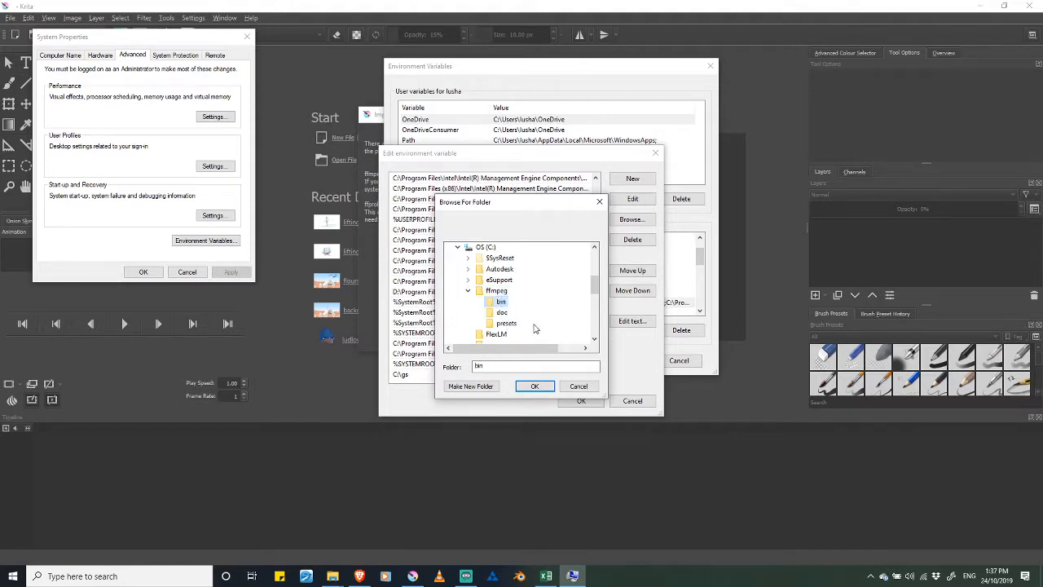
pyautogui.click(535, 387)
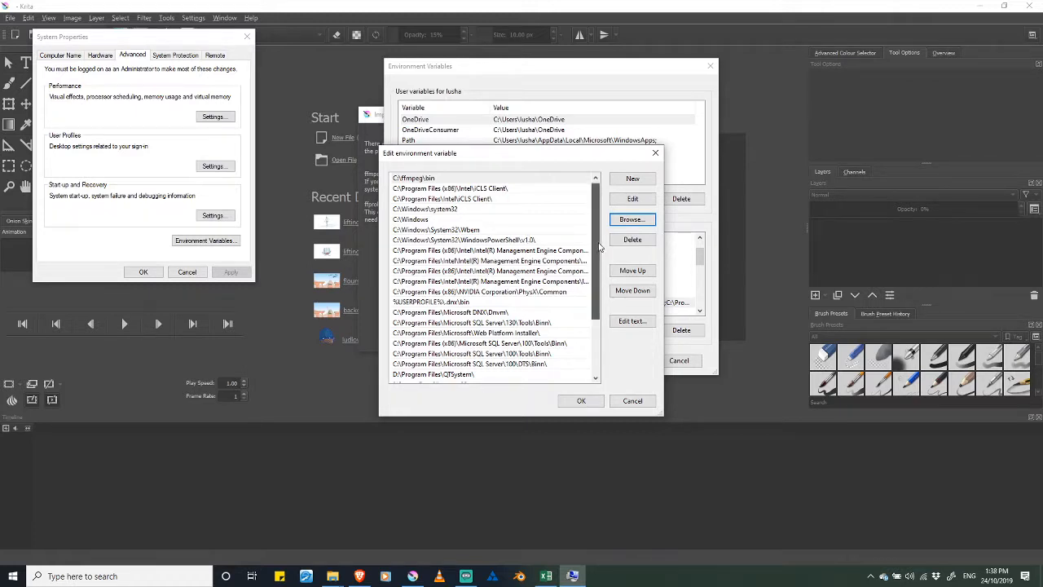
pyautogui.moveTo(599, 244); pyautogui.dragTo(584, 187)
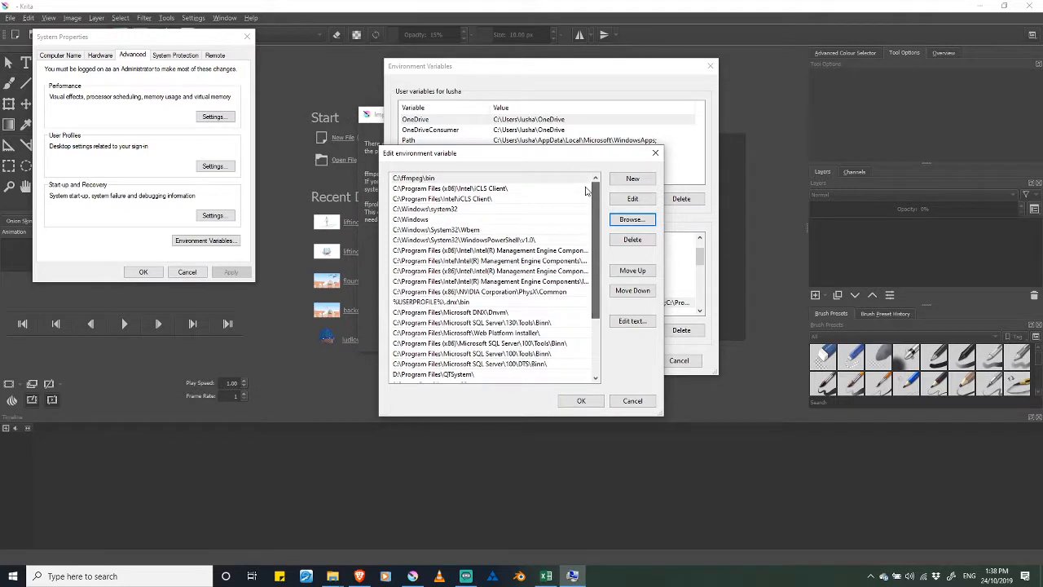
pyautogui.click(445, 178)
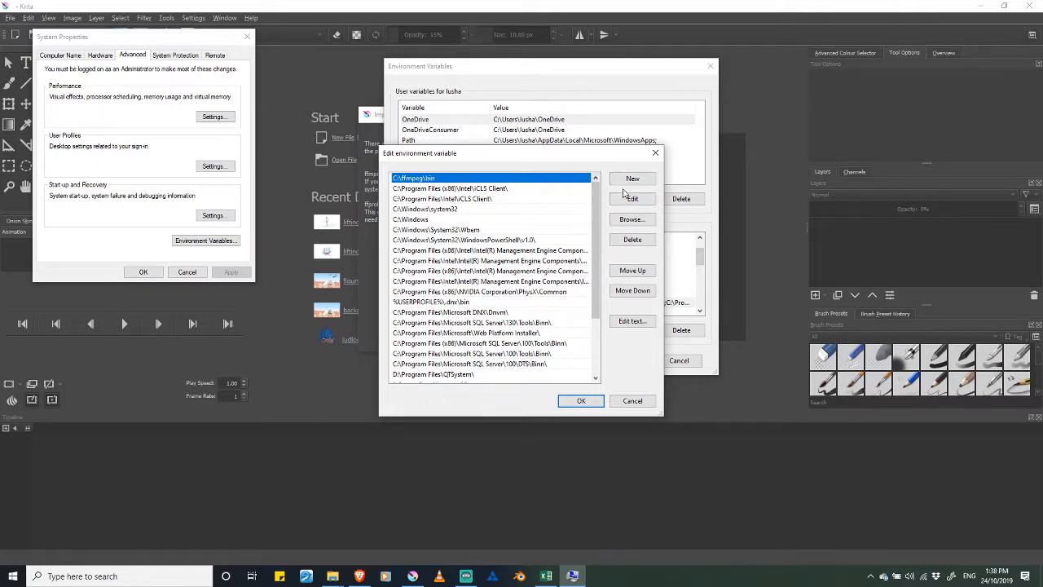
pyautogui.click(632, 400)
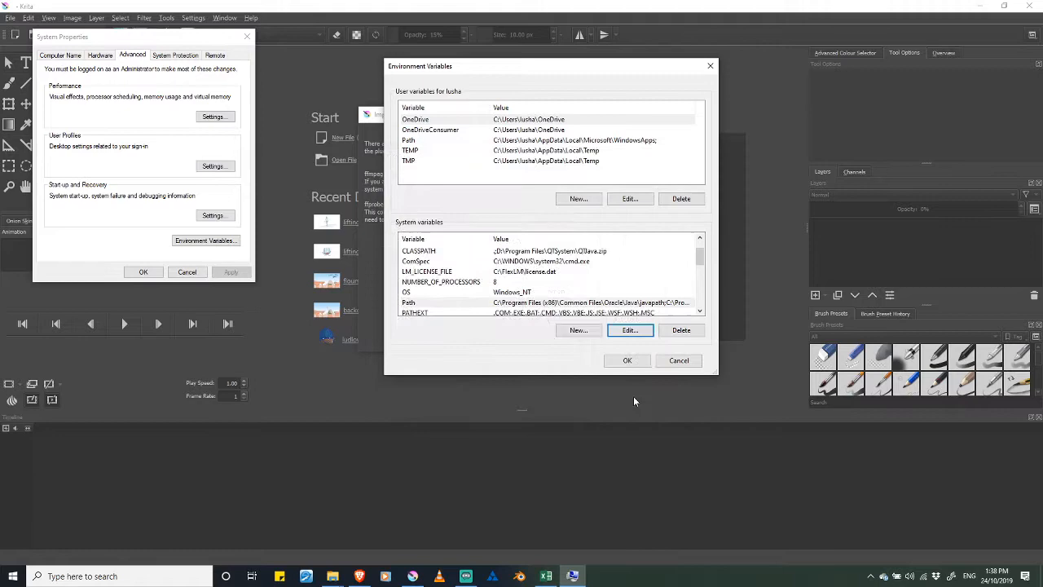
# Add a new C:\ffmpeg\bin entry to the Path system variable and accept the changes in all the system settings windows
pyautogui.click(630, 332)
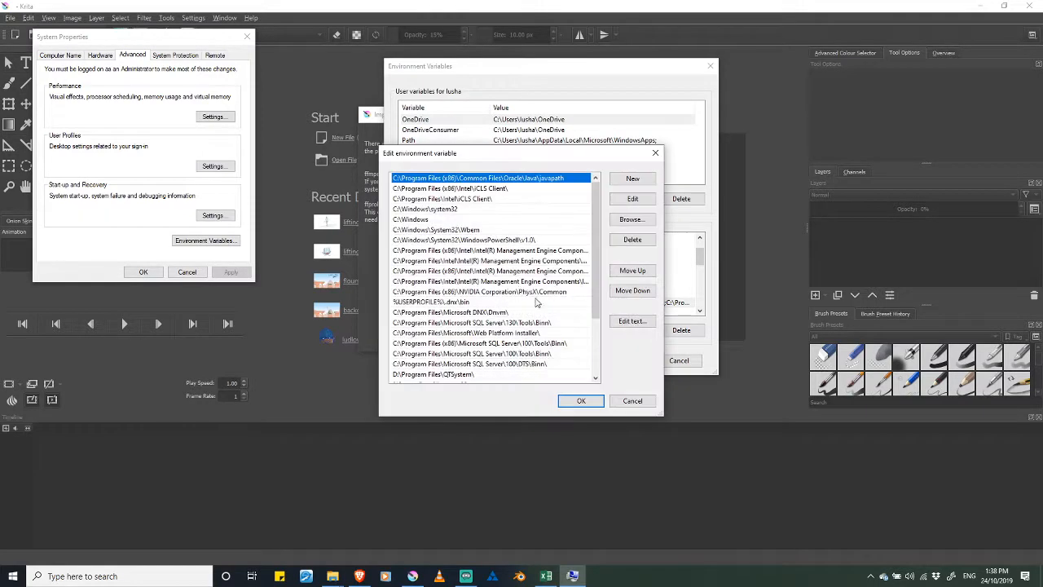
pyautogui.click(632, 178)
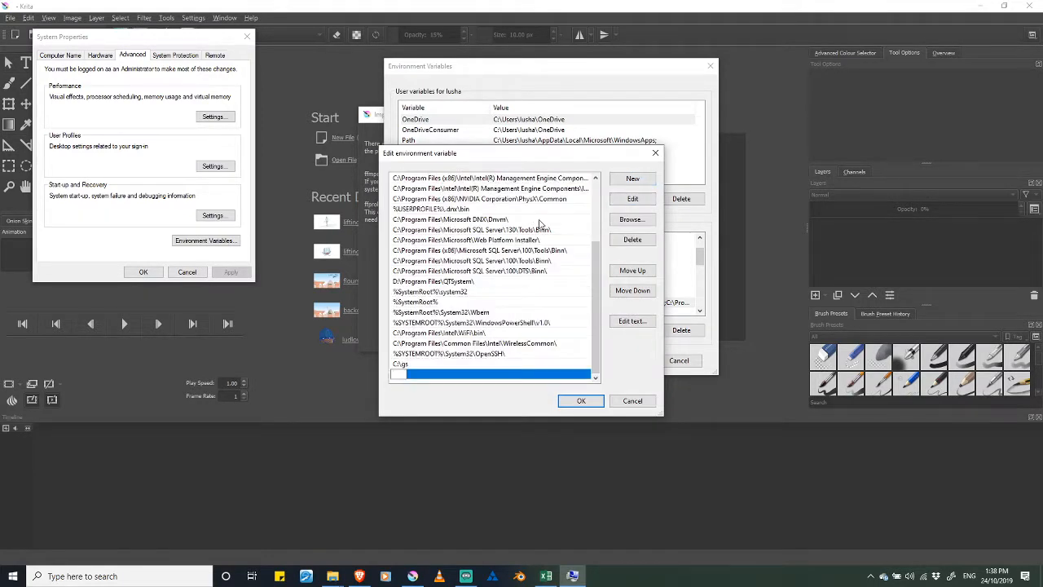
pyautogui.write('C:\\ffmpeg\\bin')
pyautogui.click(578, 401)
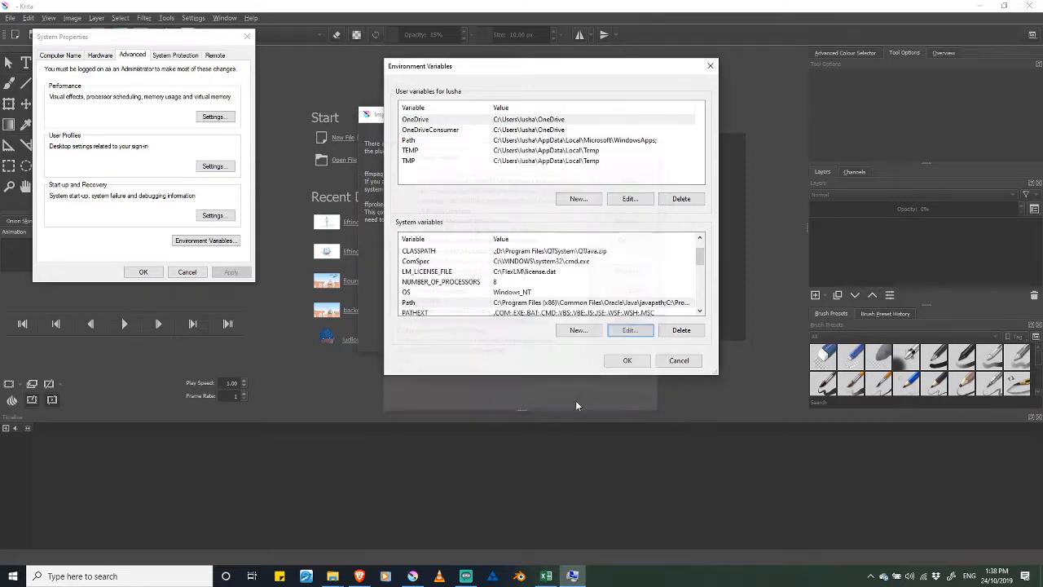
pyautogui.click(632, 364)
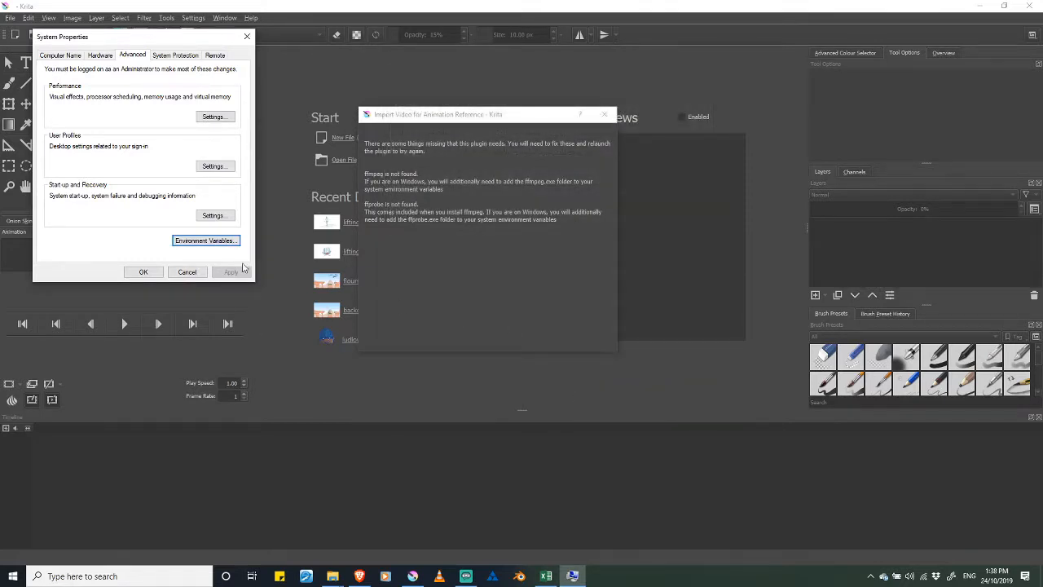
pyautogui.click(143, 273)
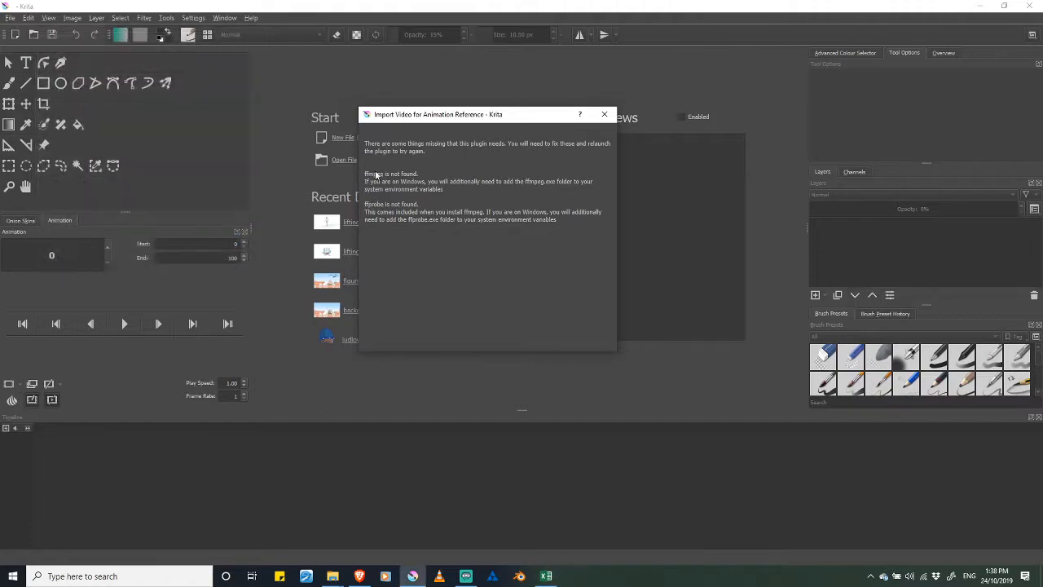
# Restart Krita and launch the Animator Video Reference script again
pyautogui.click(604, 114)
pyautogui.click(1030, 6)
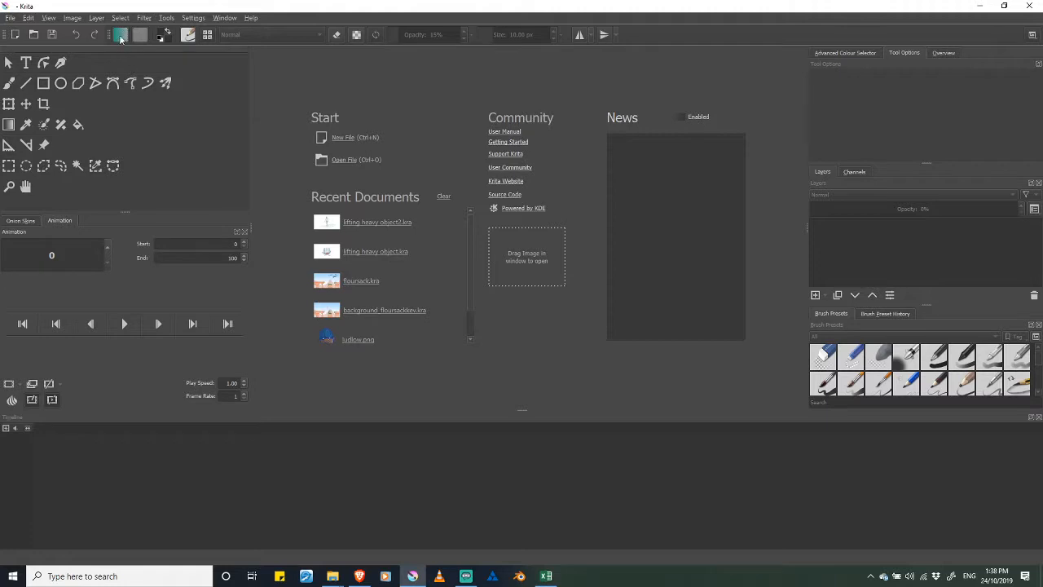
pyautogui.click(167, 17)
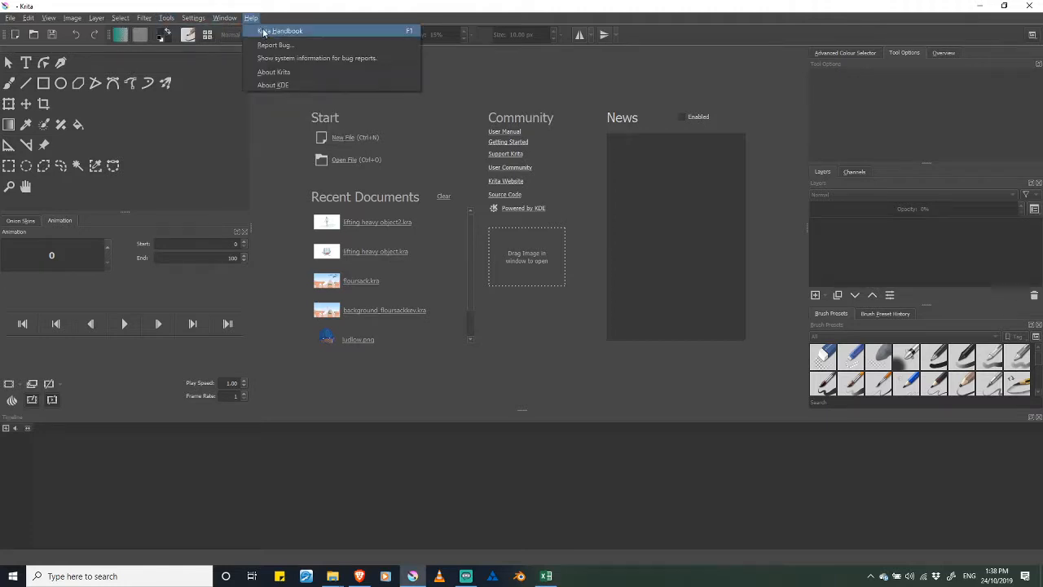
pyautogui.click(193, 18)
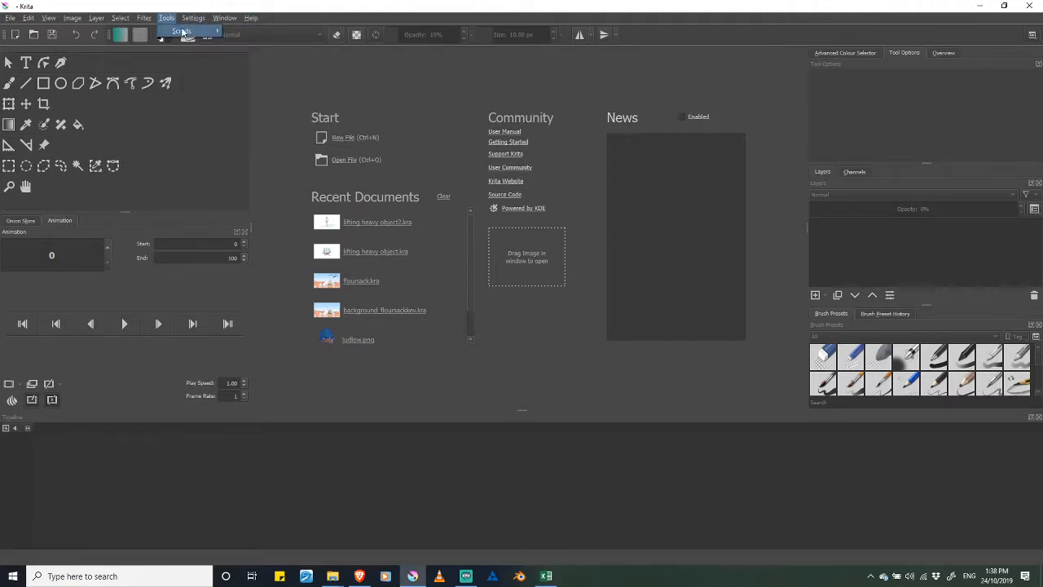
pyautogui.click(166, 17)
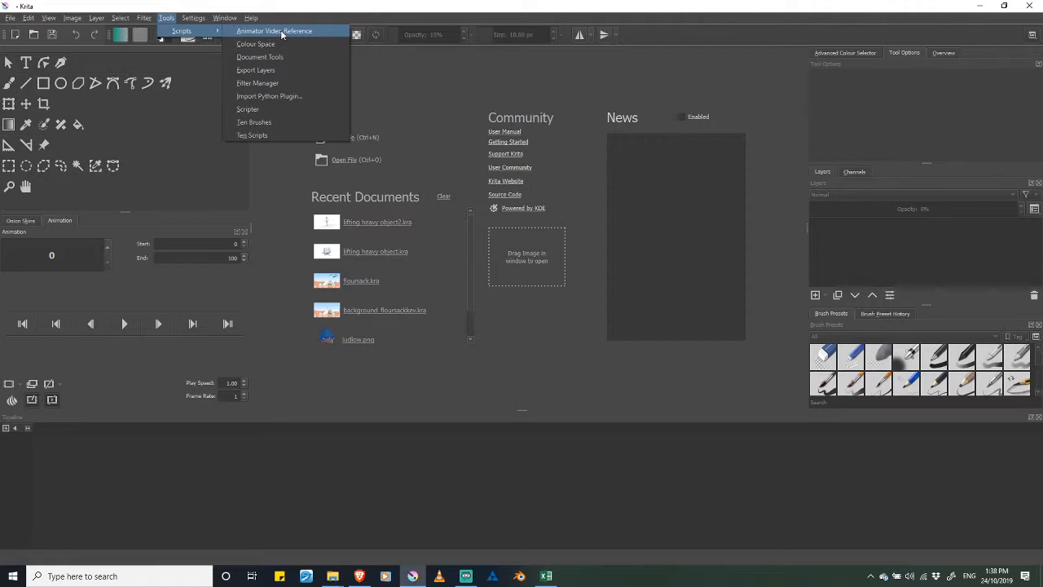
pyautogui.click(280, 31)
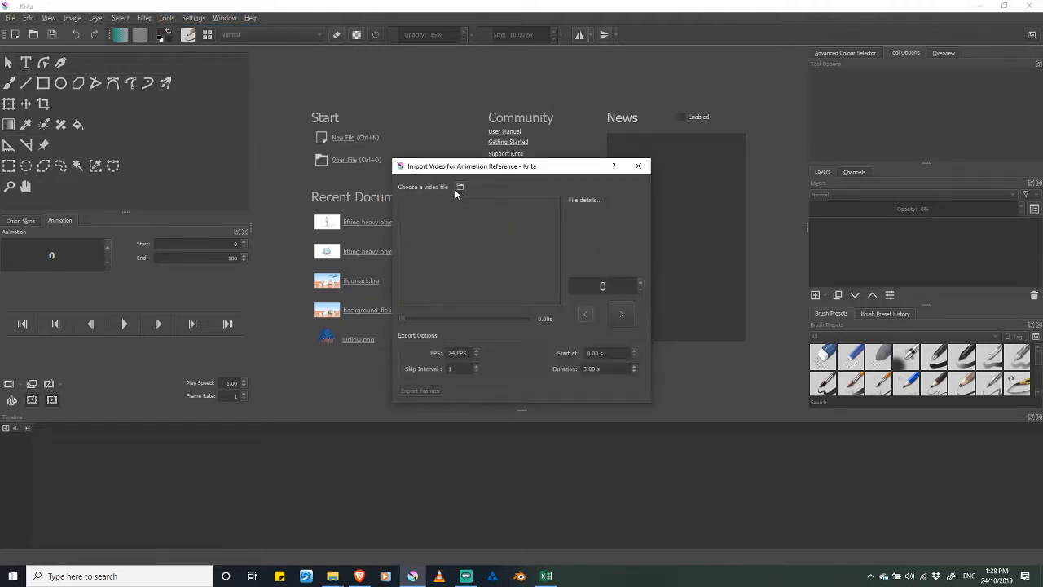
# Load the Toon Boom Harmony Scene video from the Videos\Captures folder as the animation reference
pyautogui.click(460, 188)
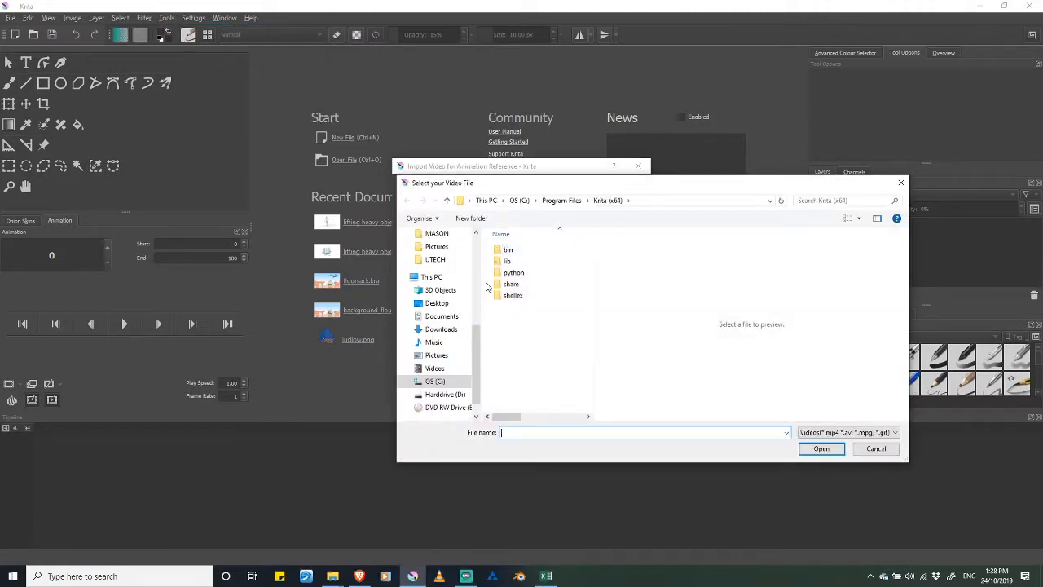
pyautogui.click(432, 367)
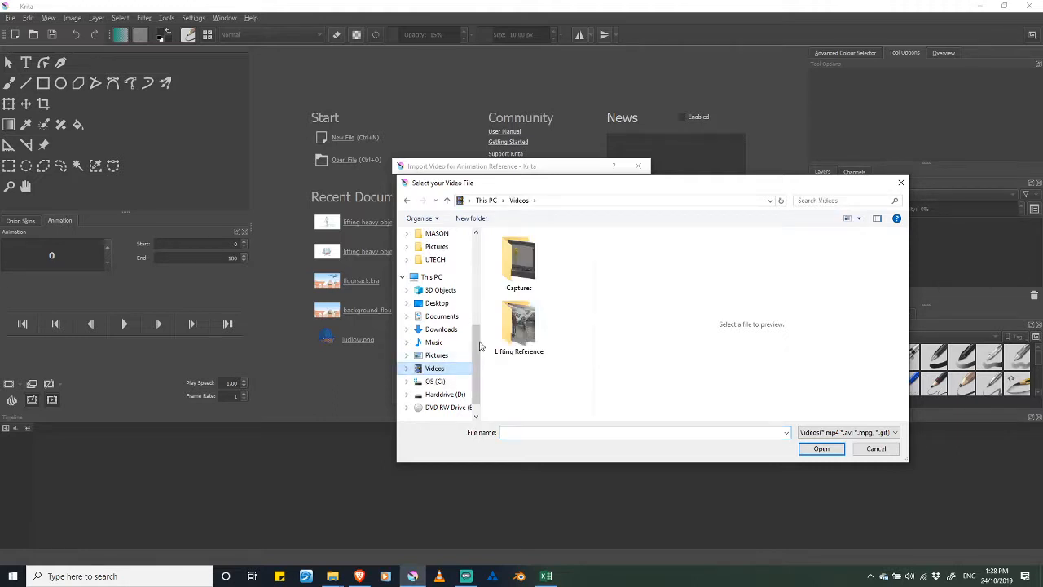
pyautogui.doubleClick(520, 259)
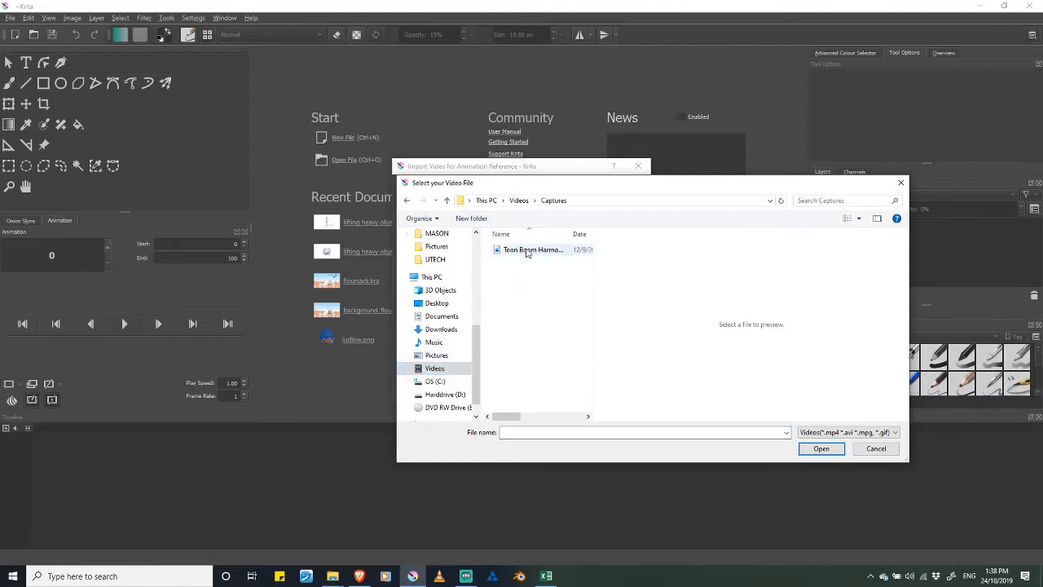
pyautogui.click(544, 250)
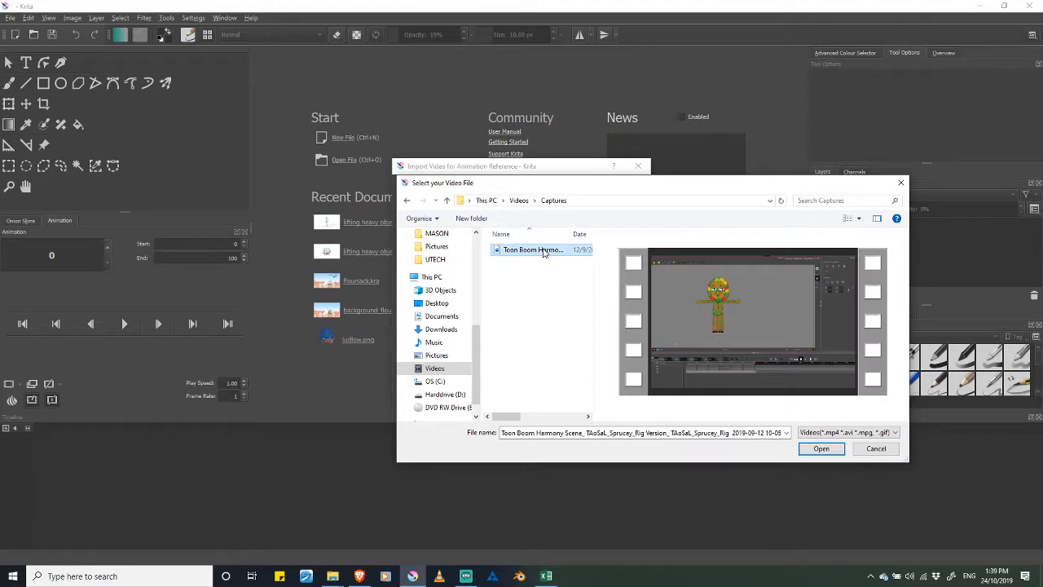
pyautogui.click(824, 449)
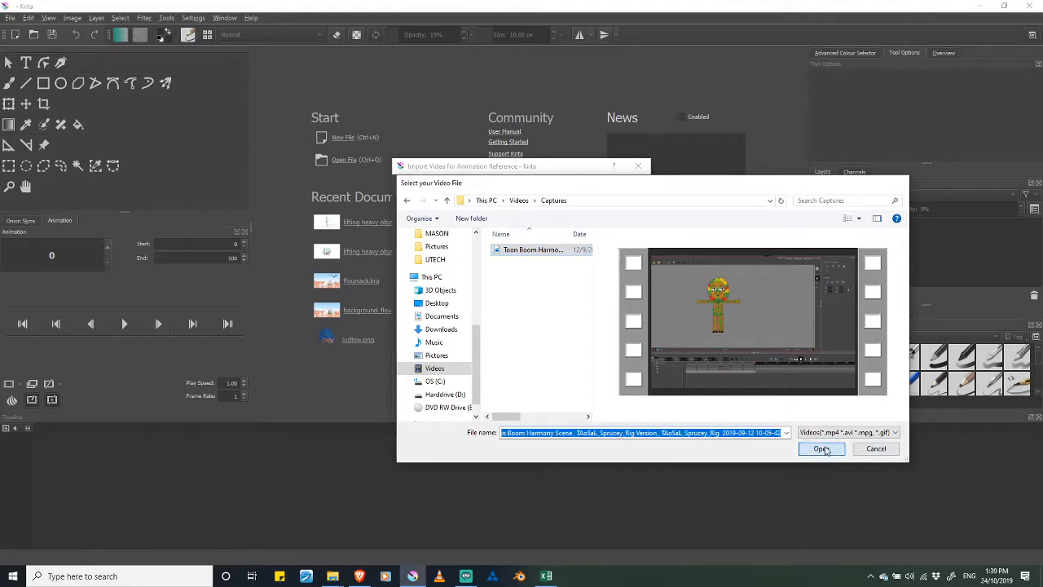
pyautogui.moveTo(470, 174); pyautogui.dragTo(362, 97)
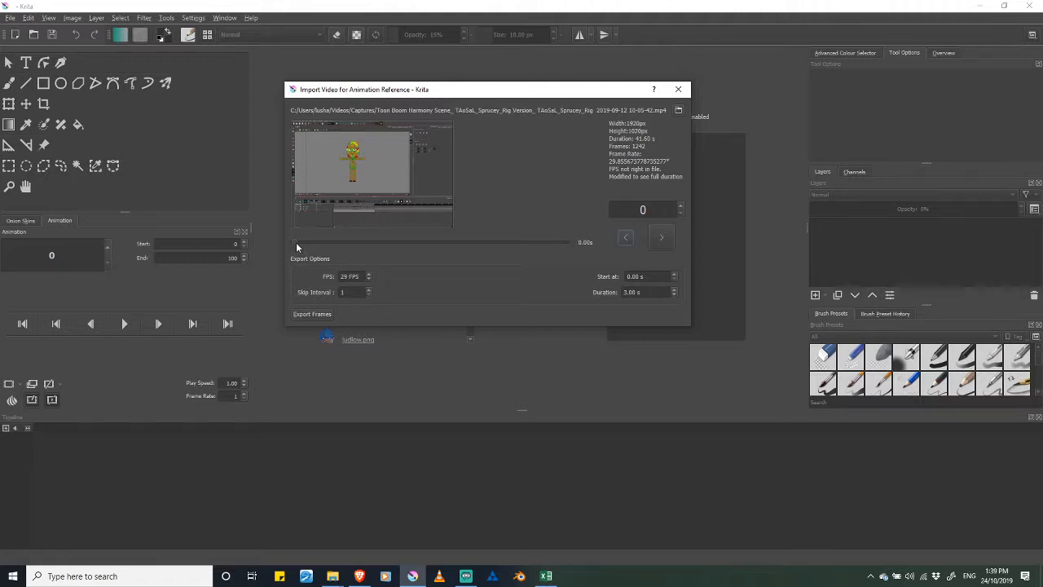
# Preview the video up to frame 1088, set the export to start at 36.44 s, and export the frames
pyautogui.moveTo(299, 242); pyautogui.dragTo(524, 241)
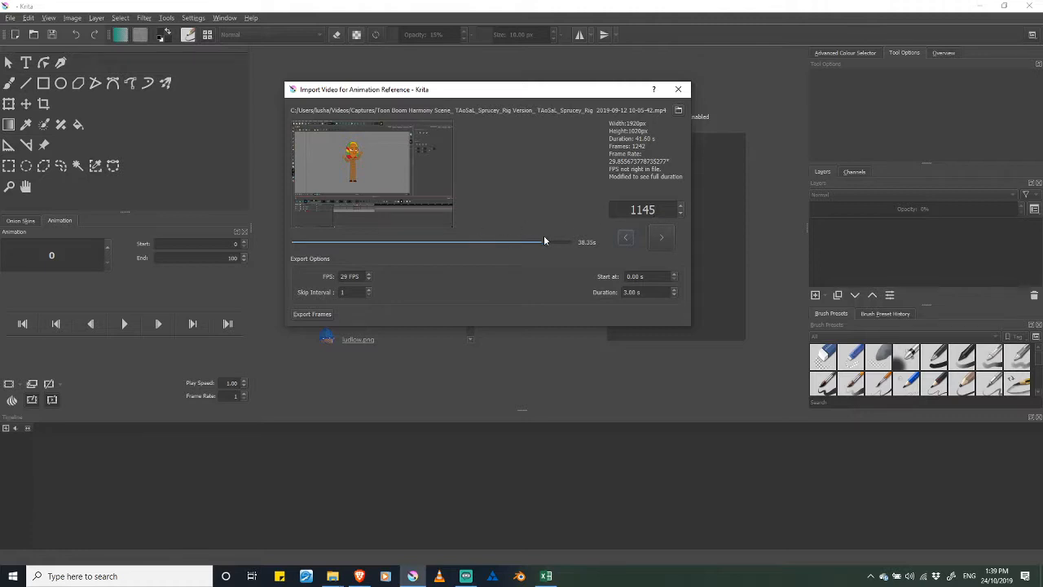
pyautogui.moveTo(542, 241); pyautogui.dragTo(534, 240)
pyautogui.doubleClick(614, 204)
pyautogui.press('Tab')
pyautogui.write('36.44')
pyautogui.press('Tab')
pyautogui.click(299, 316)
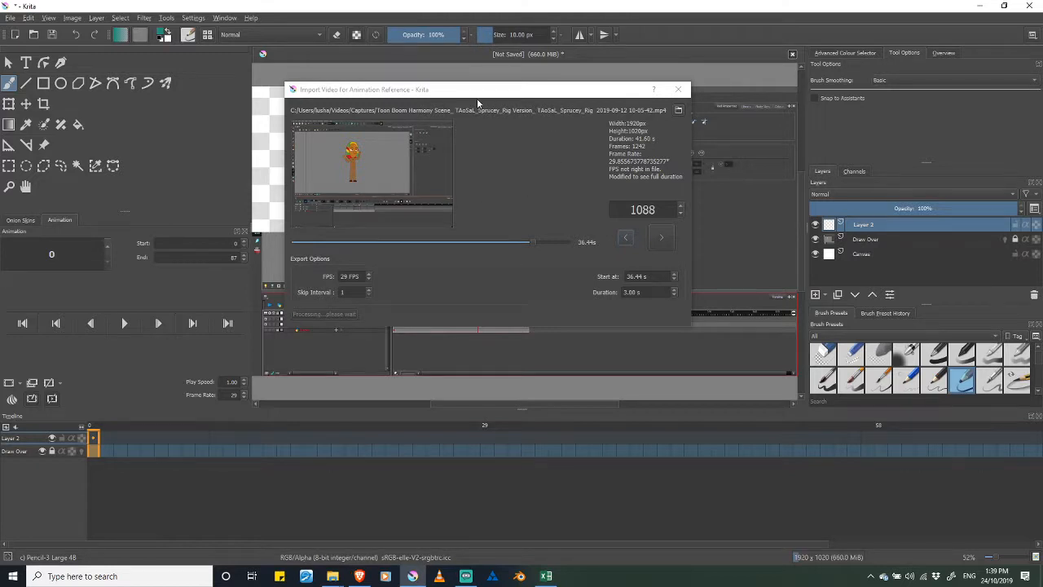
# Clear the import dialog off the canvas and scrub the timeline through the imported frames to frame 88 and back to frame 0
pyautogui.moveTo(480, 93); pyautogui.dragTo(554, 92)
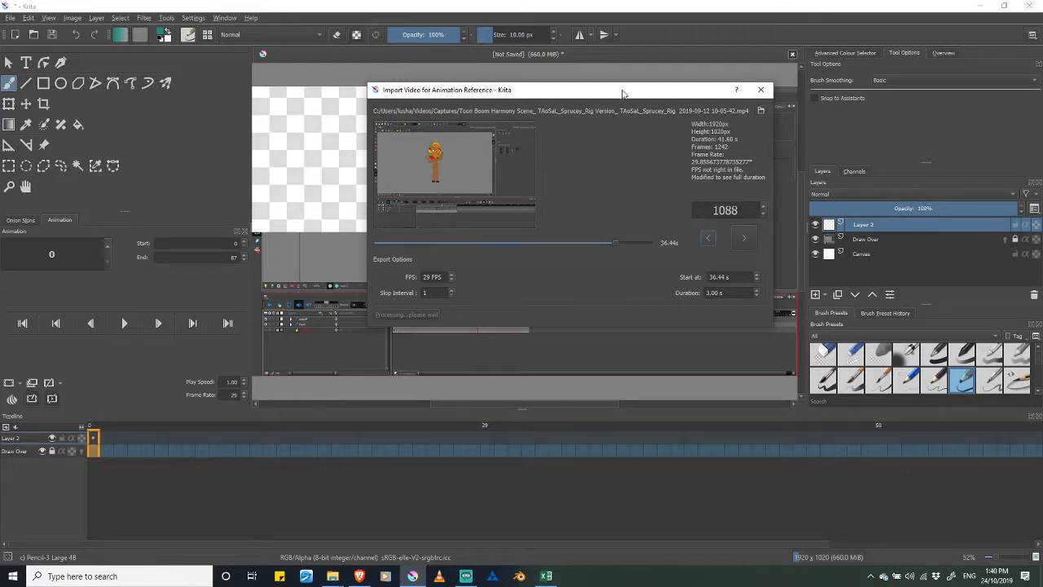
pyautogui.moveTo(570, 89); pyautogui.dragTo(419, 113)
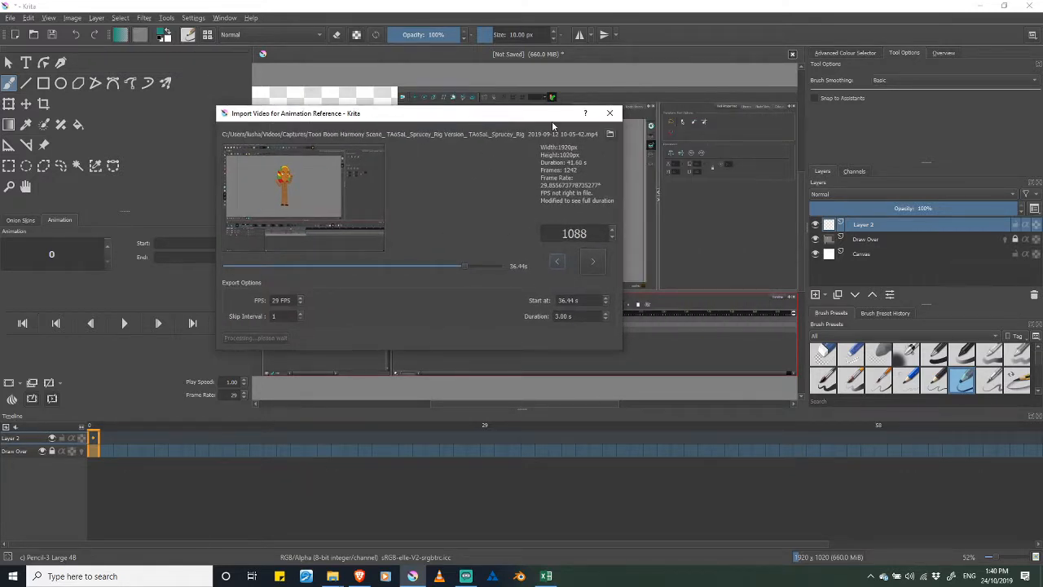
pyautogui.moveTo(459, 120); pyautogui.dragTo(644, 448)
pyautogui.moveTo(94, 436); pyautogui.dragTo(147, 440)
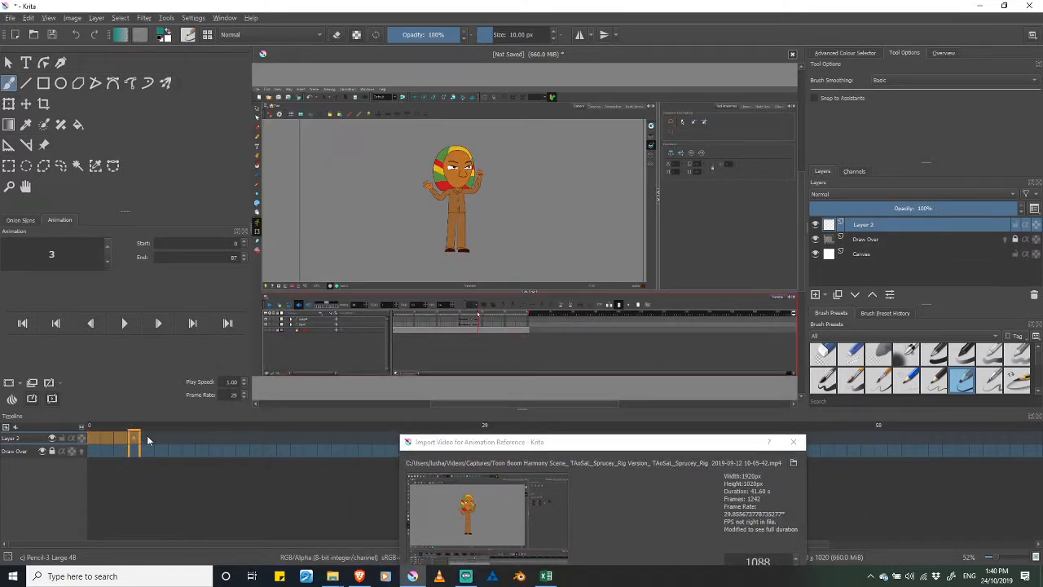
pyautogui.moveTo(444, 428)
pyautogui.mouseDown()
pyautogui.moveTo(1035, 435)
pyautogui.moveTo(993, 421)
pyautogui.moveTo(463, 417)
pyautogui.moveTo(89, 432)
pyautogui.moveTo(461, 424)
pyautogui.mouseUp()
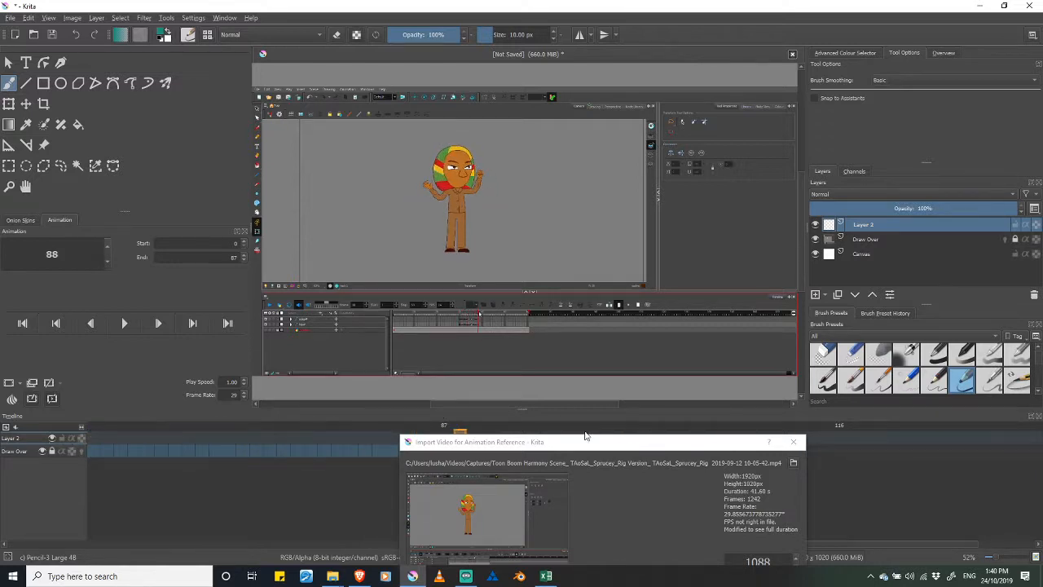
pyautogui.moveTo(559, 442); pyautogui.dragTo(567, 119)
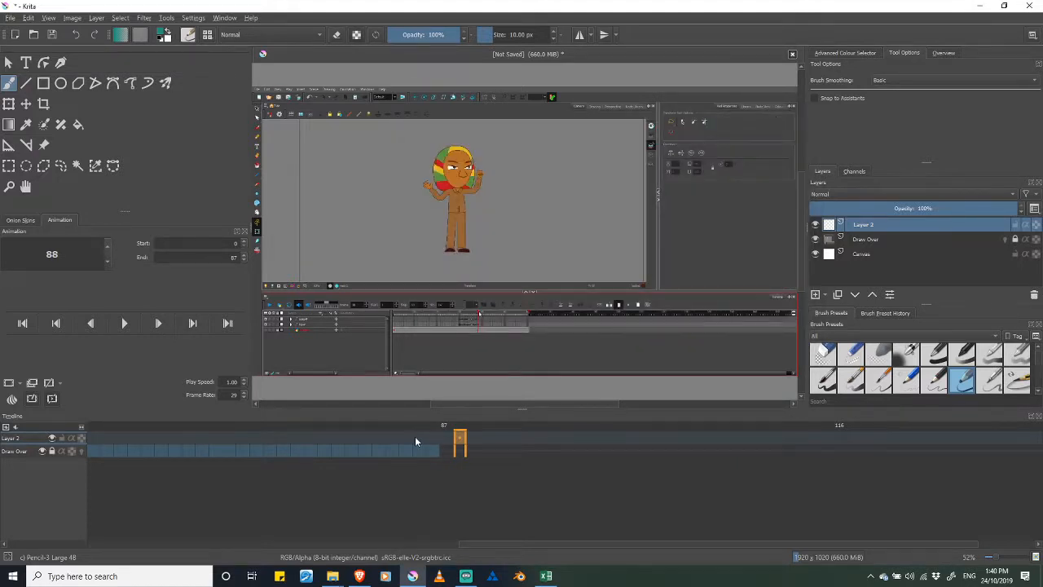
pyautogui.moveTo(462, 437)
pyautogui.mouseDown()
pyautogui.moveTo(228, 436)
pyautogui.moveTo(25, 454)
pyautogui.mouseUp()
# Fade the Draw Over layer by lowering its opacity, and raise the Canvas layer's opacity to 100%
pyautogui.click(22, 453)
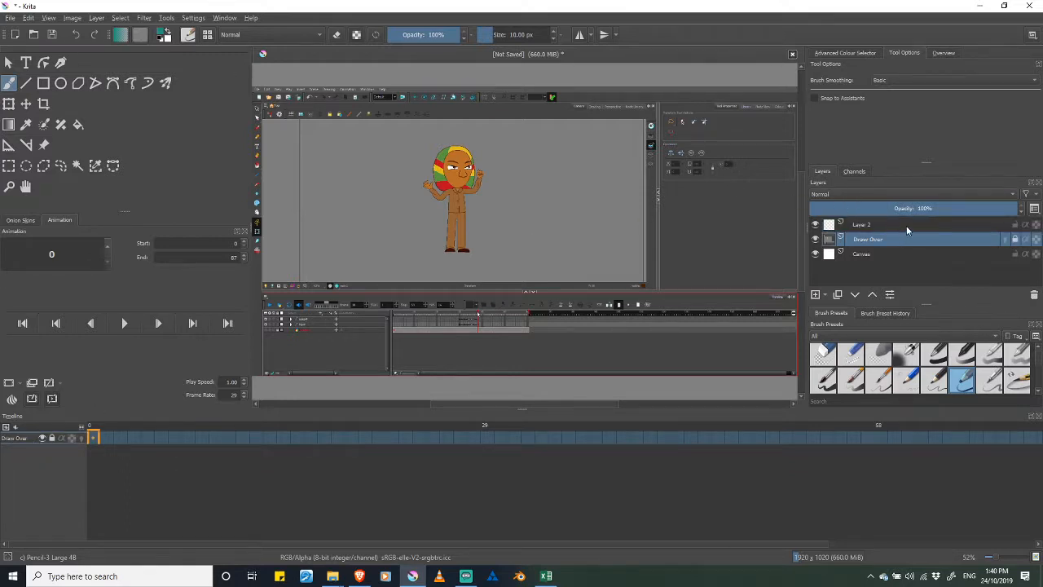
pyautogui.moveTo(961, 210); pyautogui.dragTo(873, 212)
pyautogui.click(873, 255)
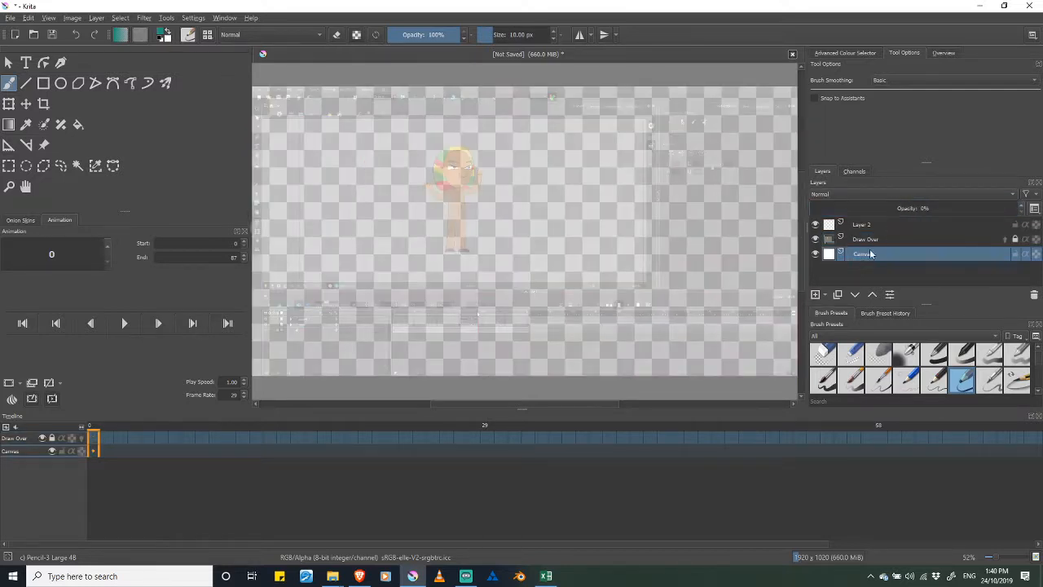
pyautogui.moveTo(823, 210); pyautogui.dragTo(1011, 209)
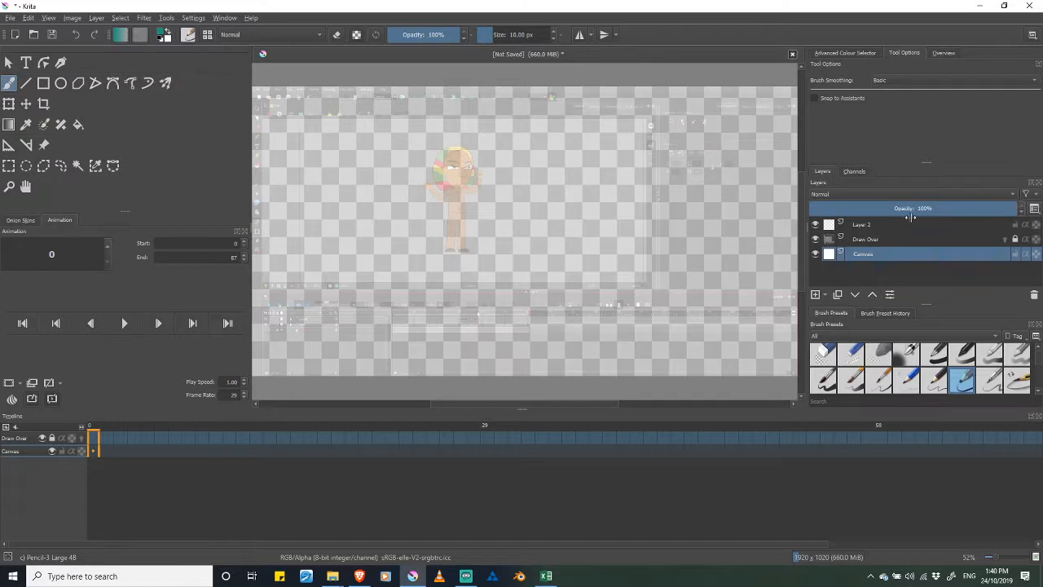
# Create a blank frame at frame 0 of Layer 2
pyautogui.click(867, 228)
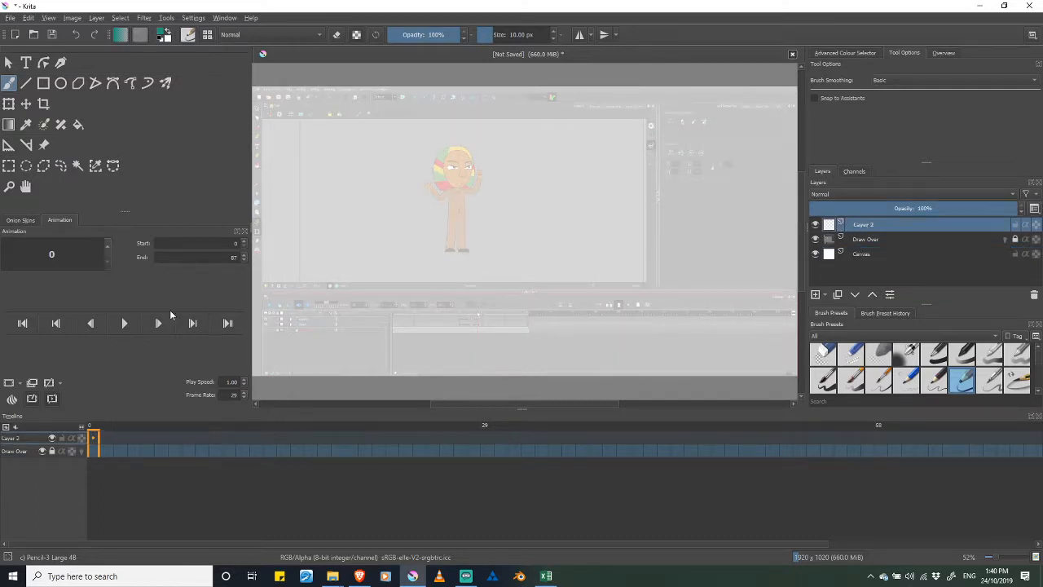
pyautogui.rightClick(95, 439)
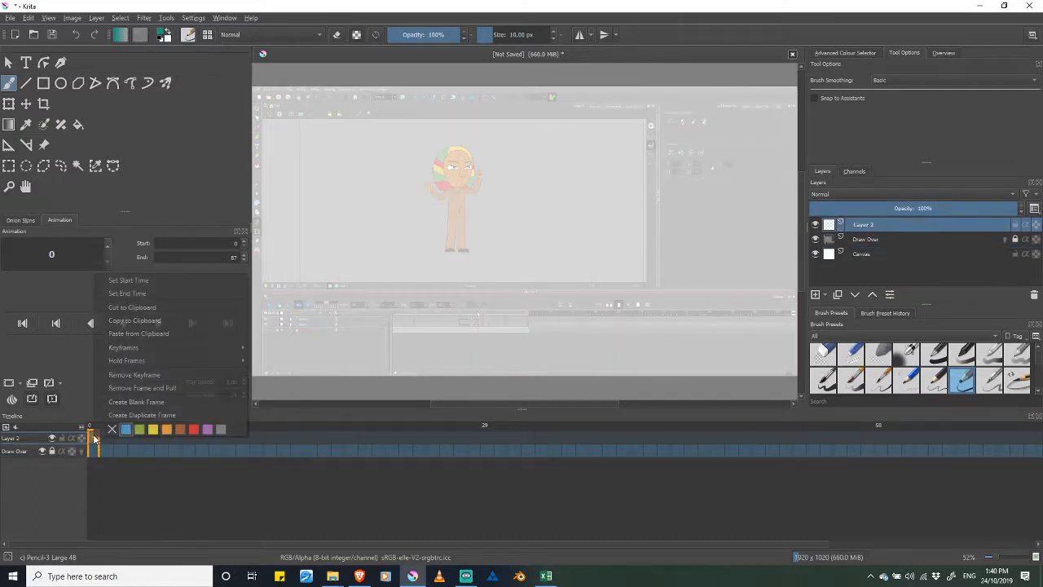
pyautogui.click(136, 403)
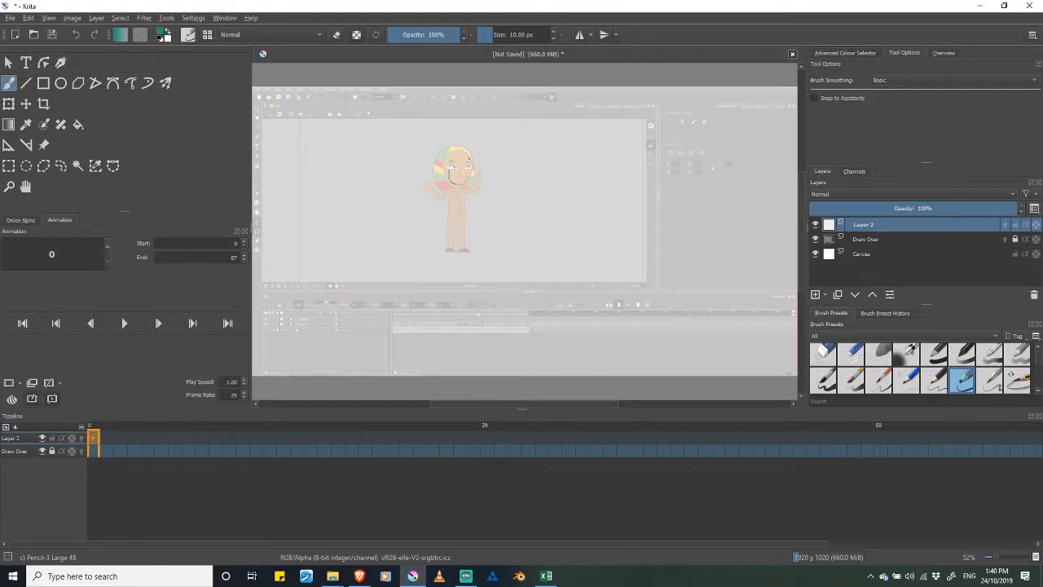
# Trace the faded character's face, body, legs and both raised arms in green with the 10 px pencil on Layer 2
pyautogui.moveTo(459, 152)
pyautogui.mouseDown()
pyautogui.moveTo(472, 178)
pyautogui.moveTo(458, 152)
pyautogui.mouseUp()
pyautogui.moveTo(449, 188); pyautogui.dragTo(457, 251)
pyautogui.moveTo(461, 215)
pyautogui.mouseDown()
pyautogui.moveTo(458, 251)
pyautogui.moveTo(468, 248)
pyautogui.mouseUp()
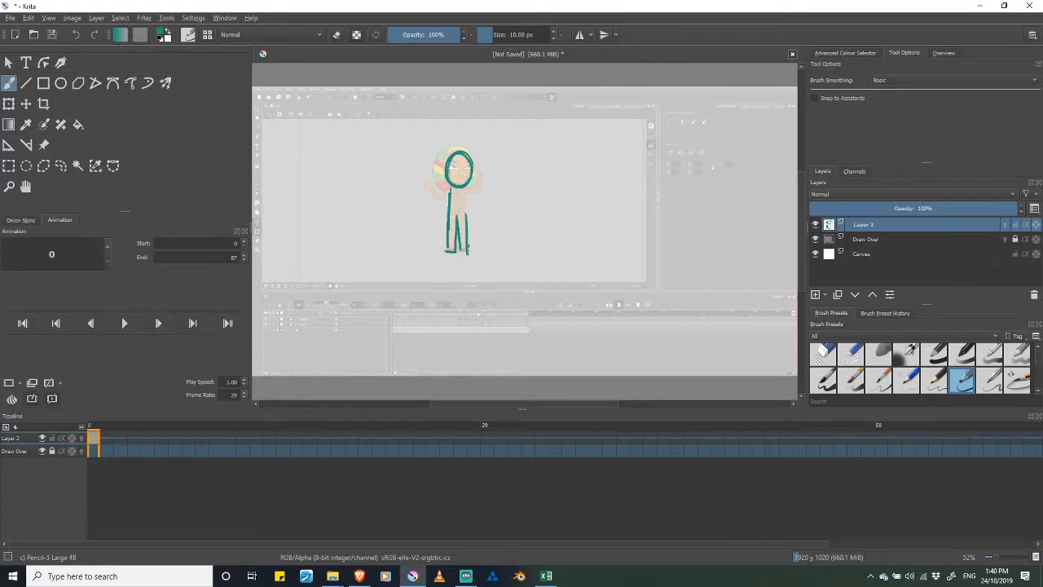
pyautogui.moveTo(470, 183)
pyautogui.mouseDown()
pyautogui.moveTo(468, 225)
pyautogui.moveTo(479, 174)
pyautogui.mouseUp()
pyautogui.moveTo(423, 182); pyautogui.dragTo(437, 200)
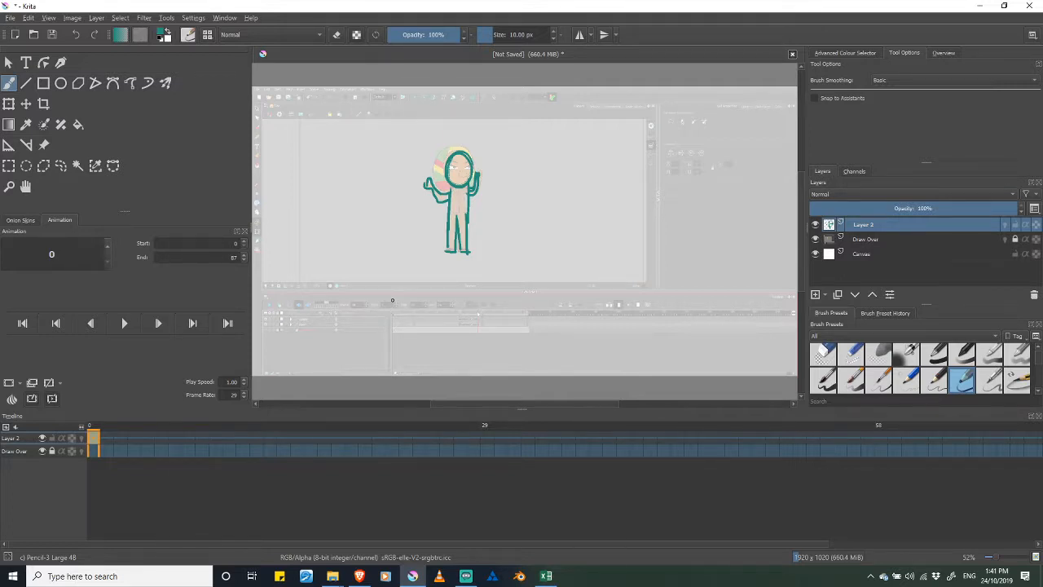
pyautogui.press('ctrl')
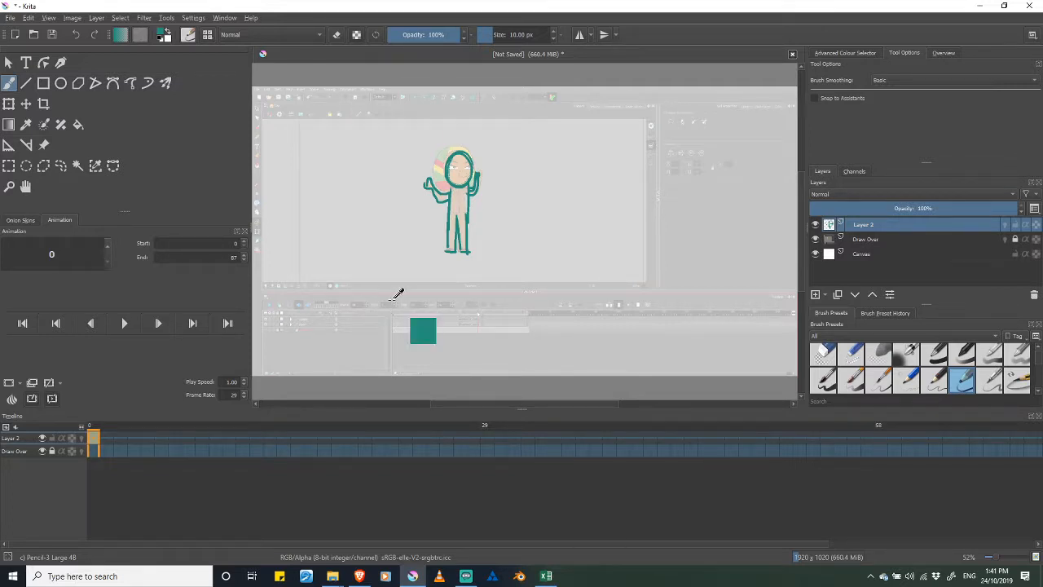